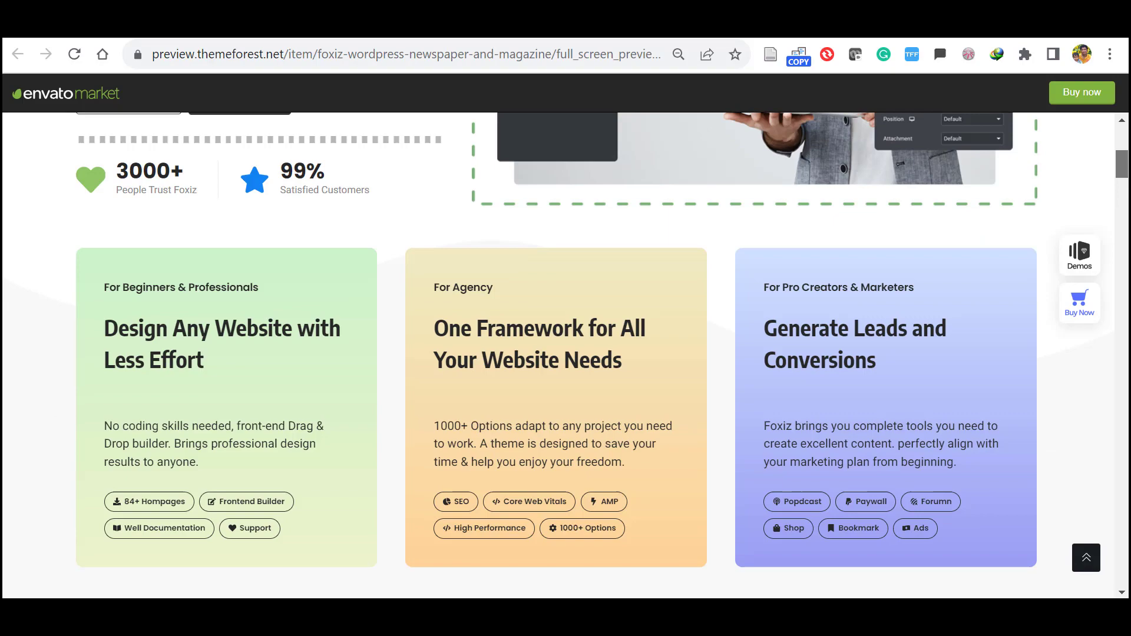
Scroll the Foxiz preview down to the Beautiful Prebuilt Websites grid showing Default News and Magazine demos.
scroll(566, 354, "down", 15)
scroll(566, 354, "up", 2)
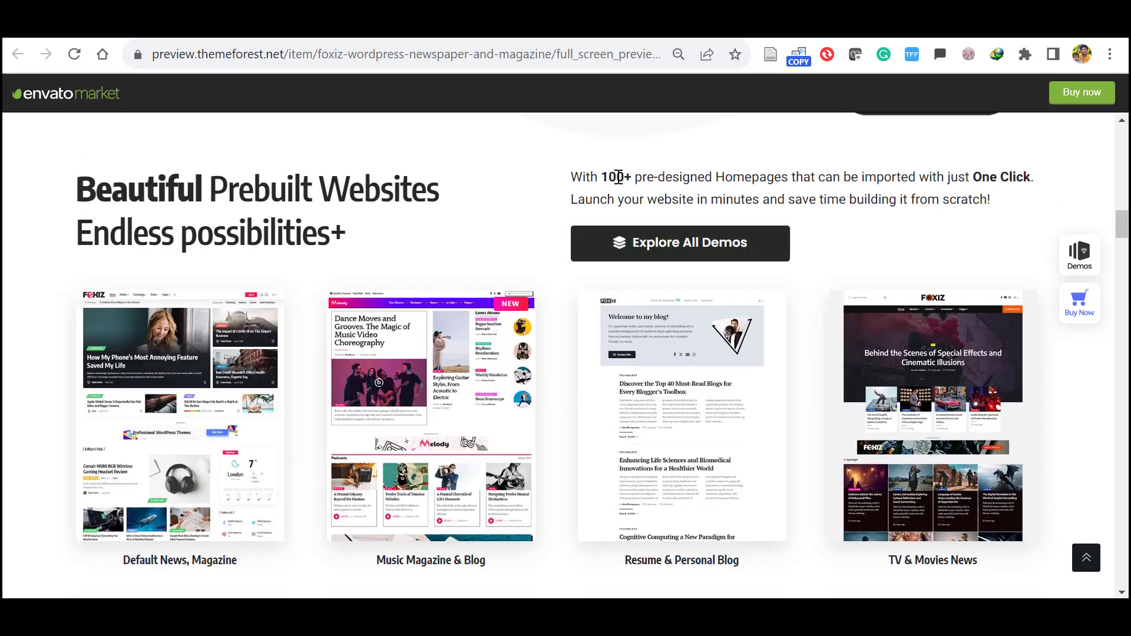
left_click_drag(1121, 227, 1122, 377)
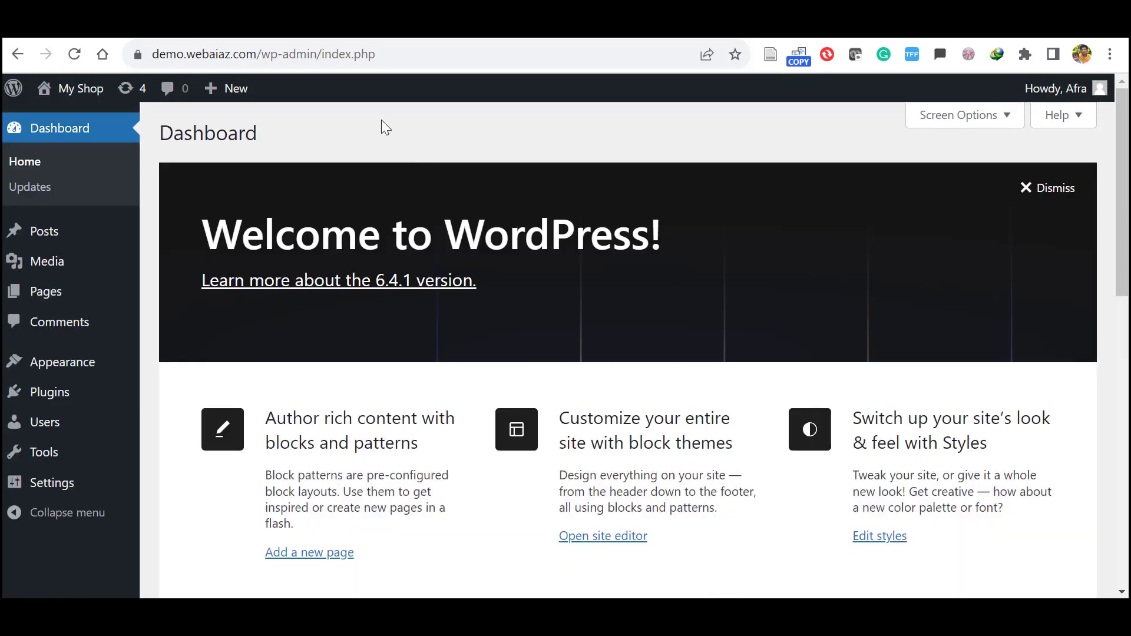
Go to Appearance > Themes > Add New Theme and reveal the Upload Theme form.
mouse_move(130, 368)
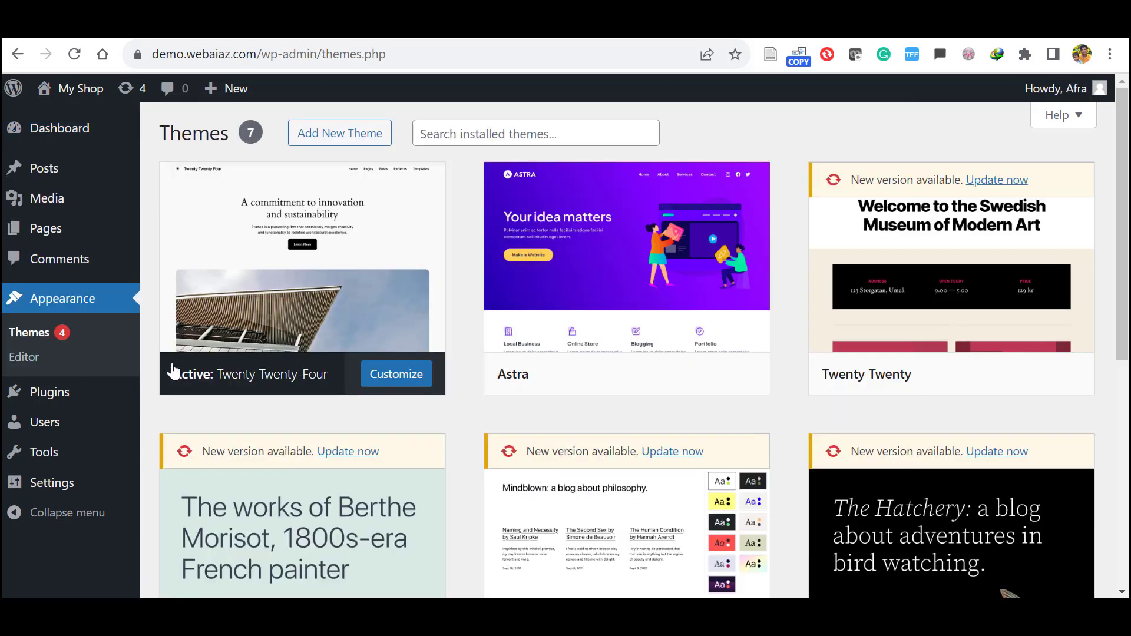
left_click(317, 147)
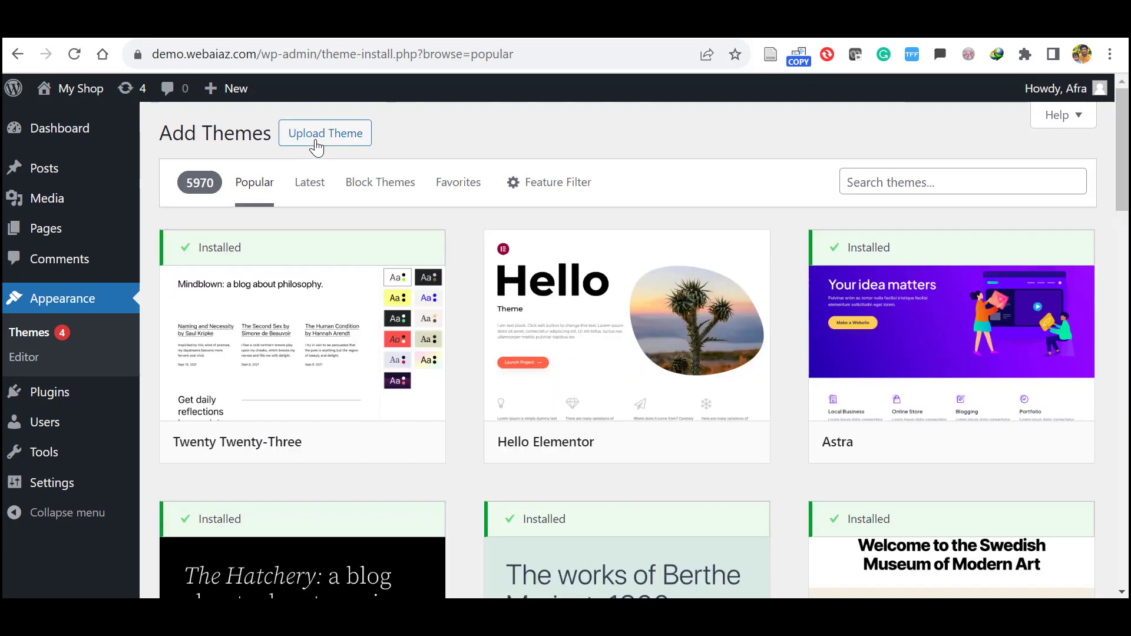
left_click(317, 147)
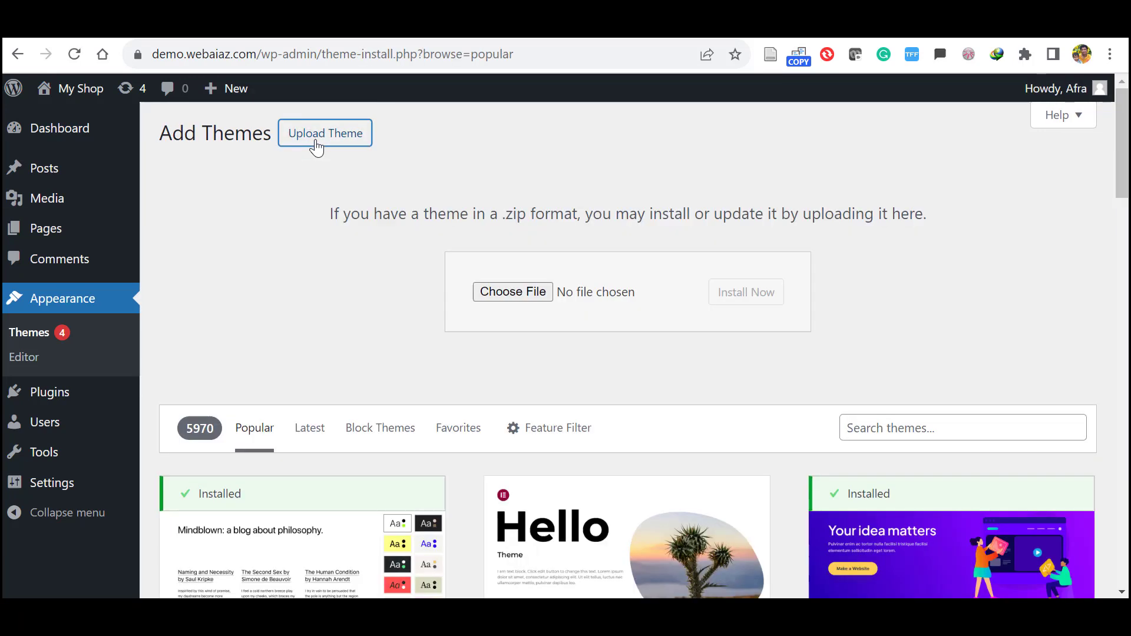
From the theme file picker, extract the downloaded foxiz-wordpress-newspaper-and-magazine-2.1.3.zip archive.
left_click(503, 292)
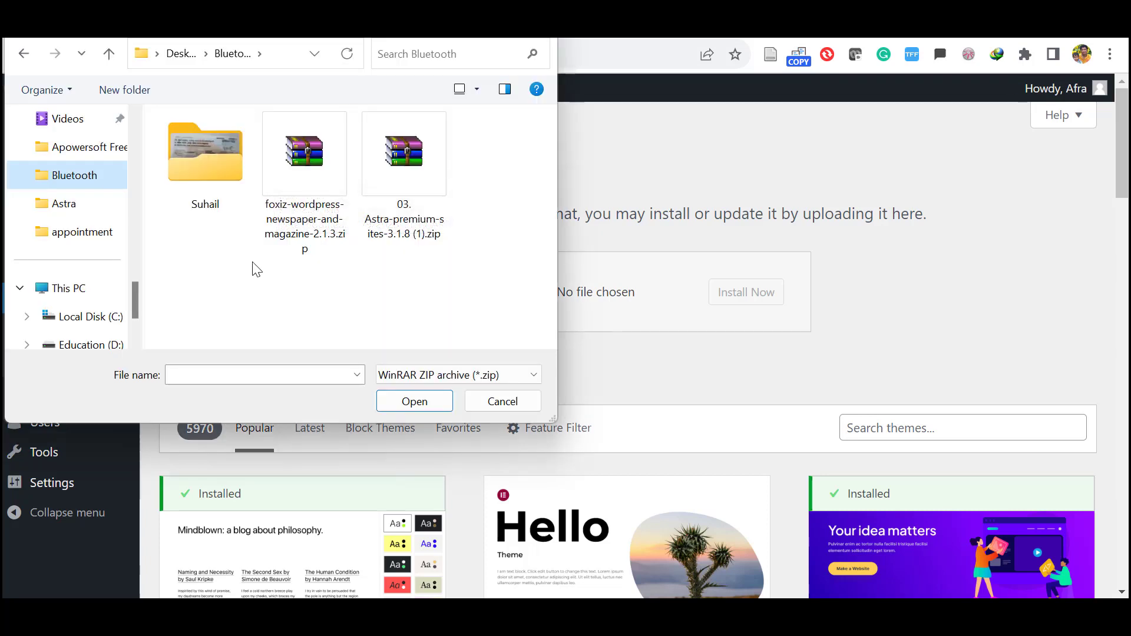
left_click(296, 163)
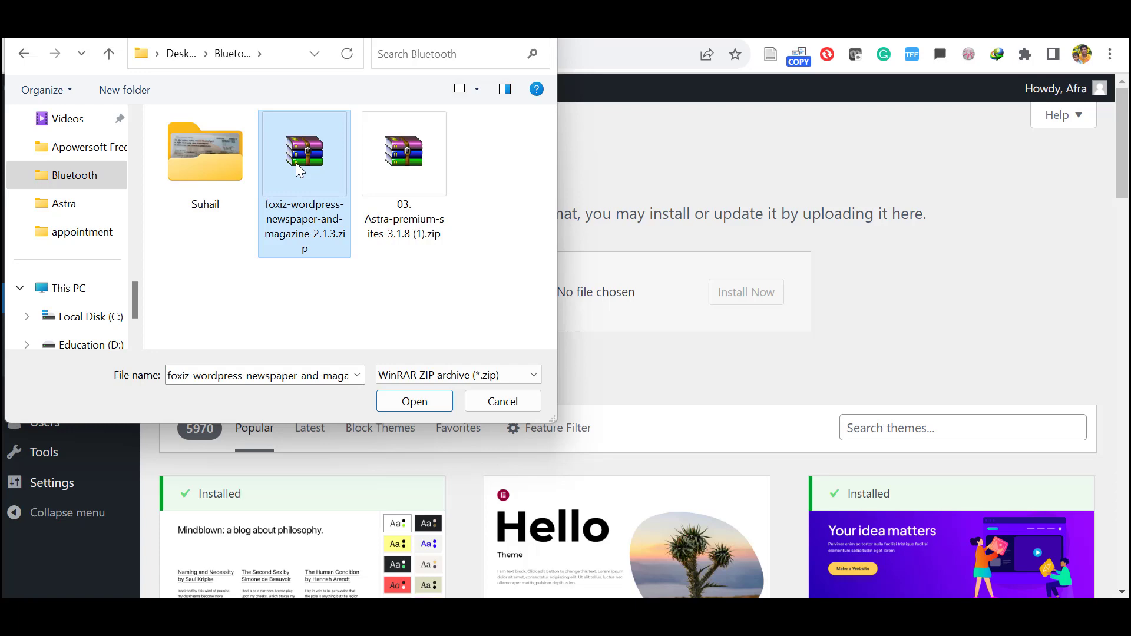
right_click(296, 163)
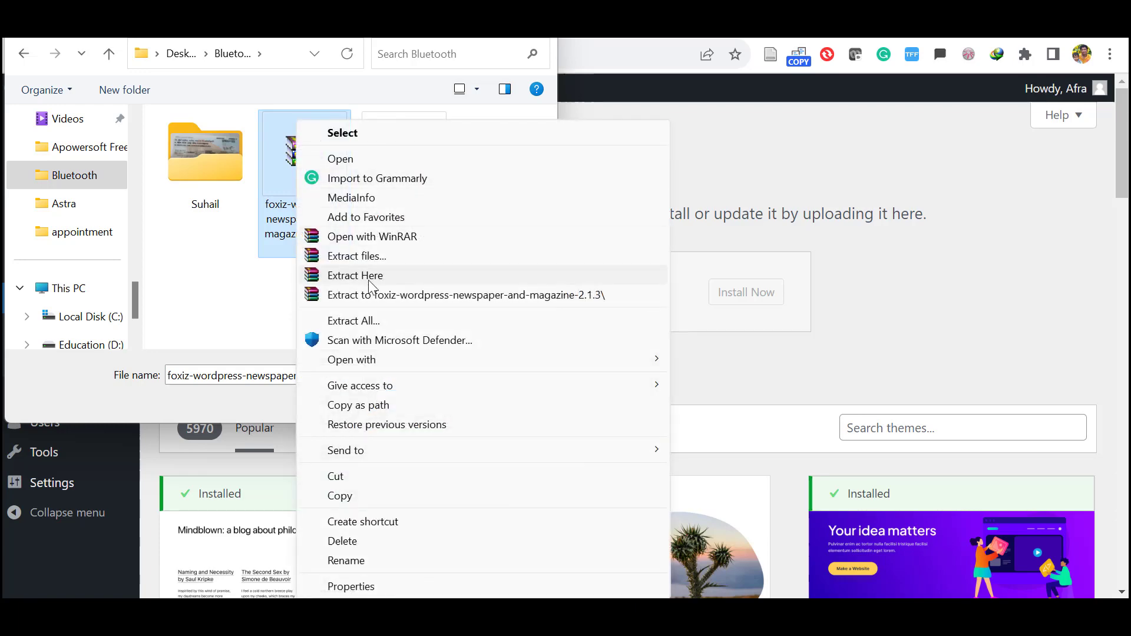
left_click(355, 256)
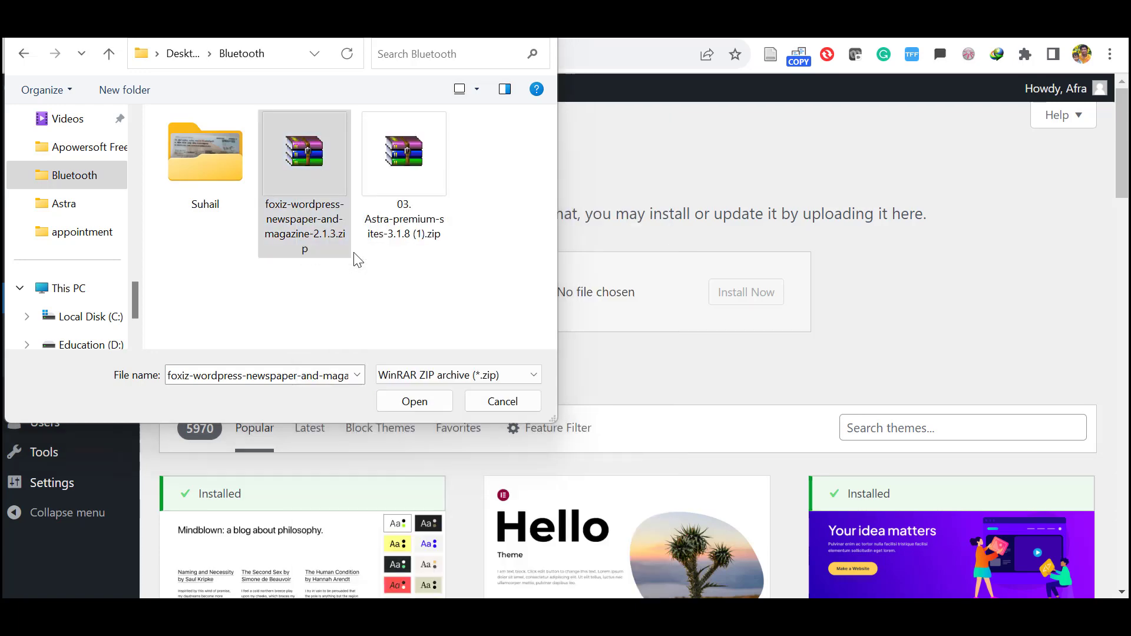
left_click(599, 484)
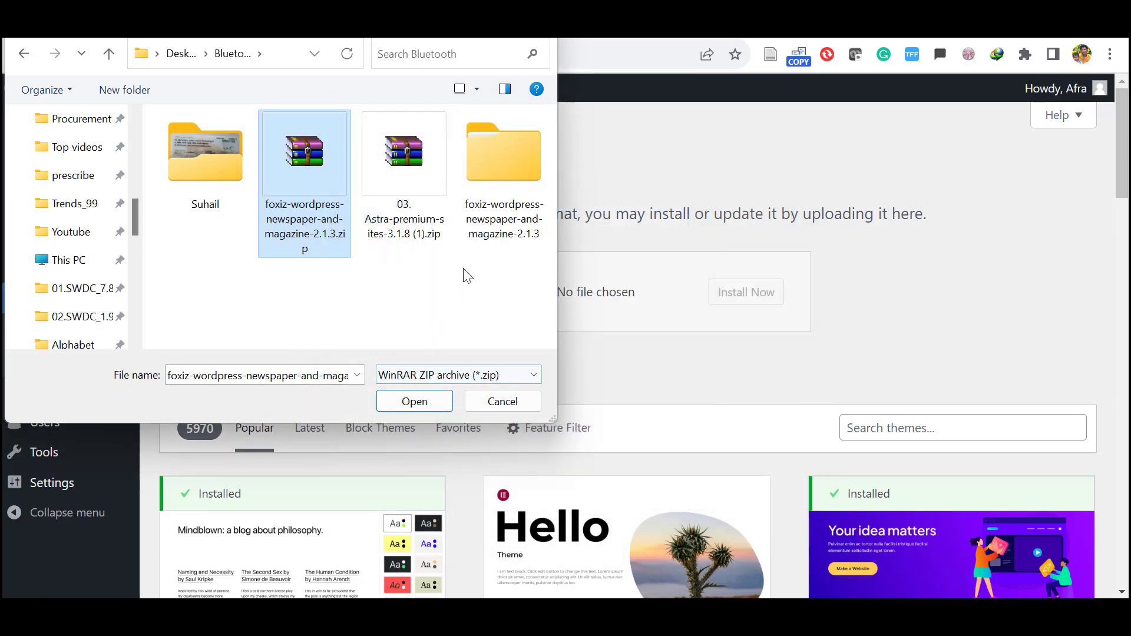
Browse into the extracted foxiz-v2.1.3 folder and pick foxiz.zip as the theme file.
left_click(493, 166)
double_click(493, 167)
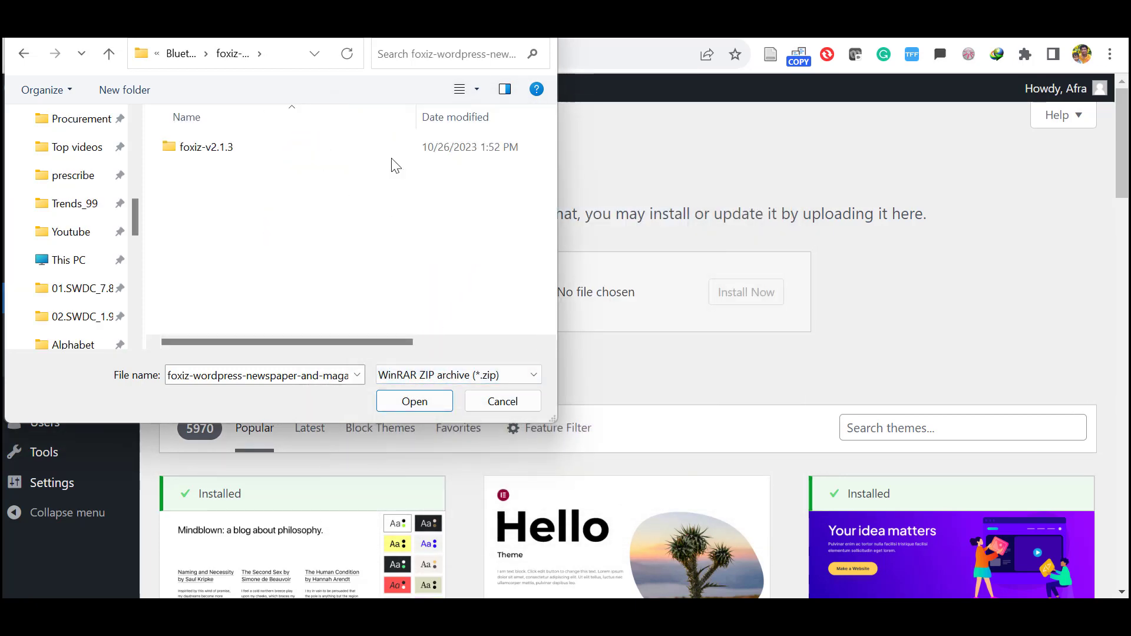
double_click(278, 150)
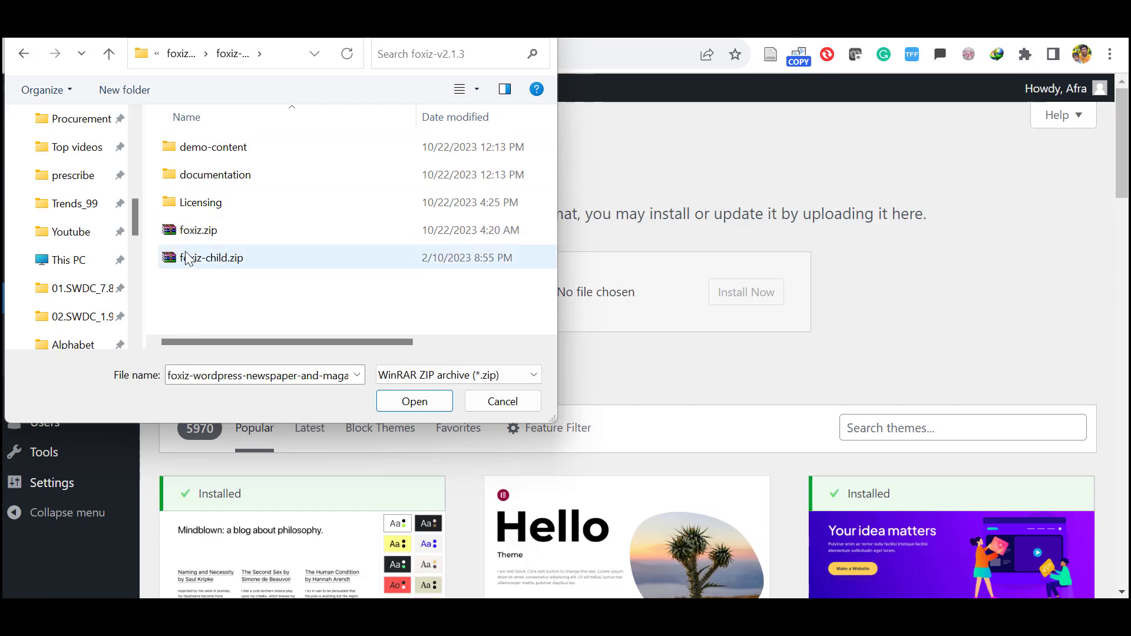
left_click(191, 232)
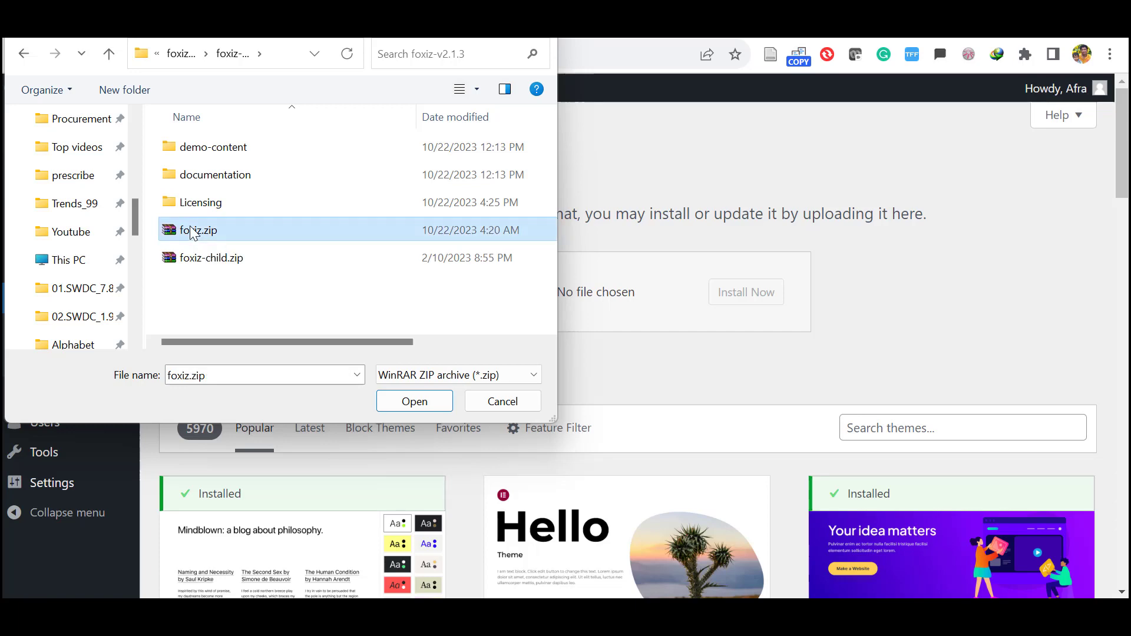
Upload foxiz.zip, install it and activate the Foxiz theme.
left_click(401, 404)
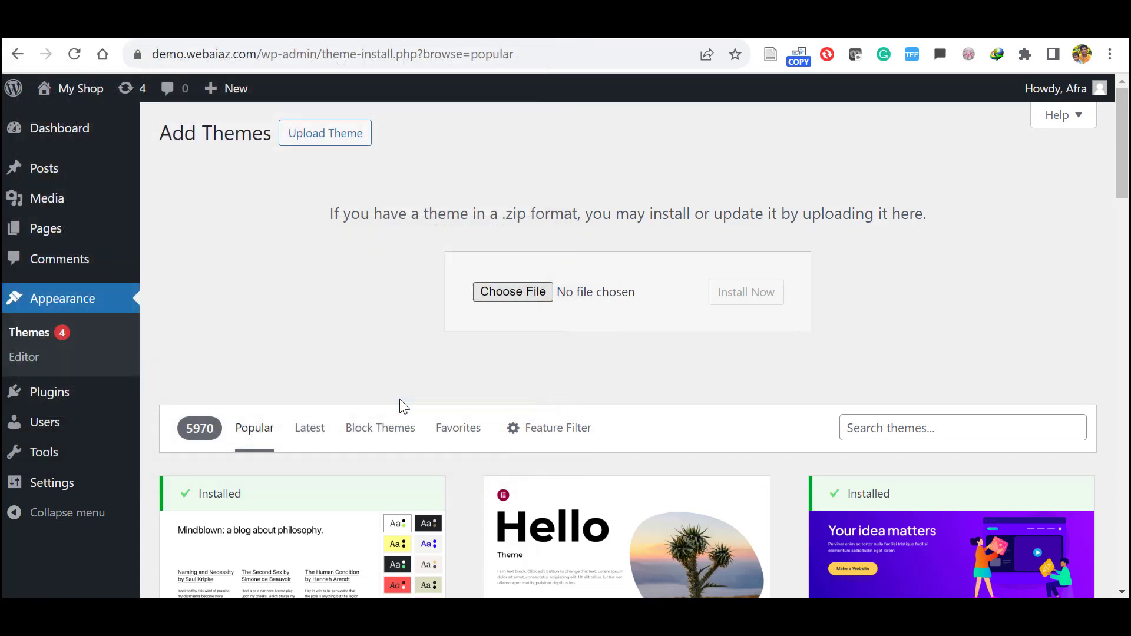
left_click(735, 304)
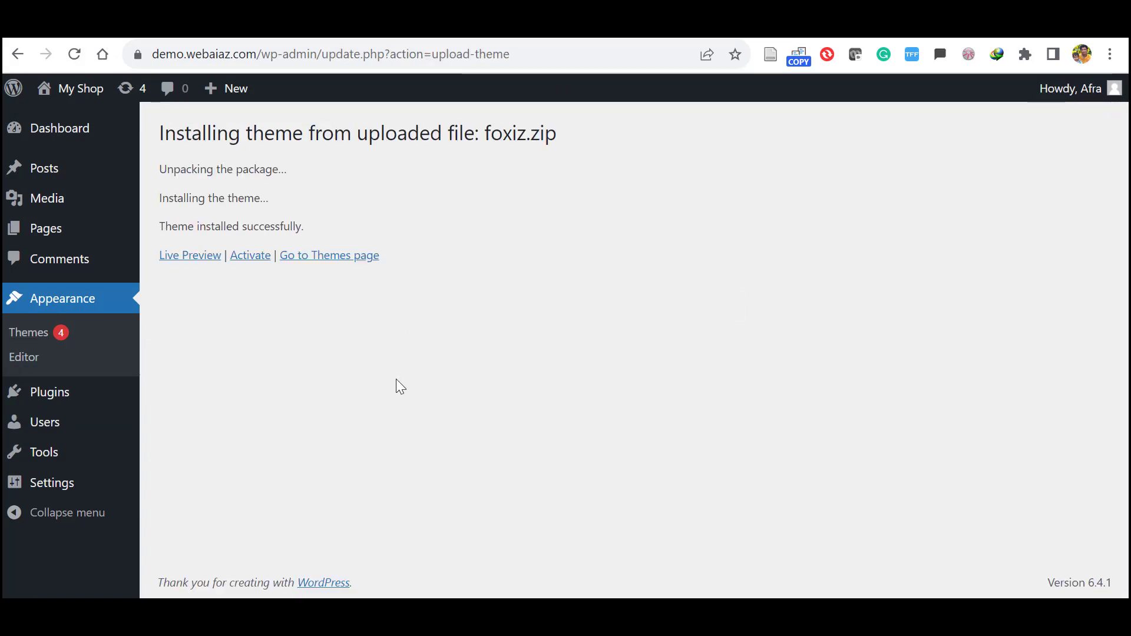
left_click(238, 263)
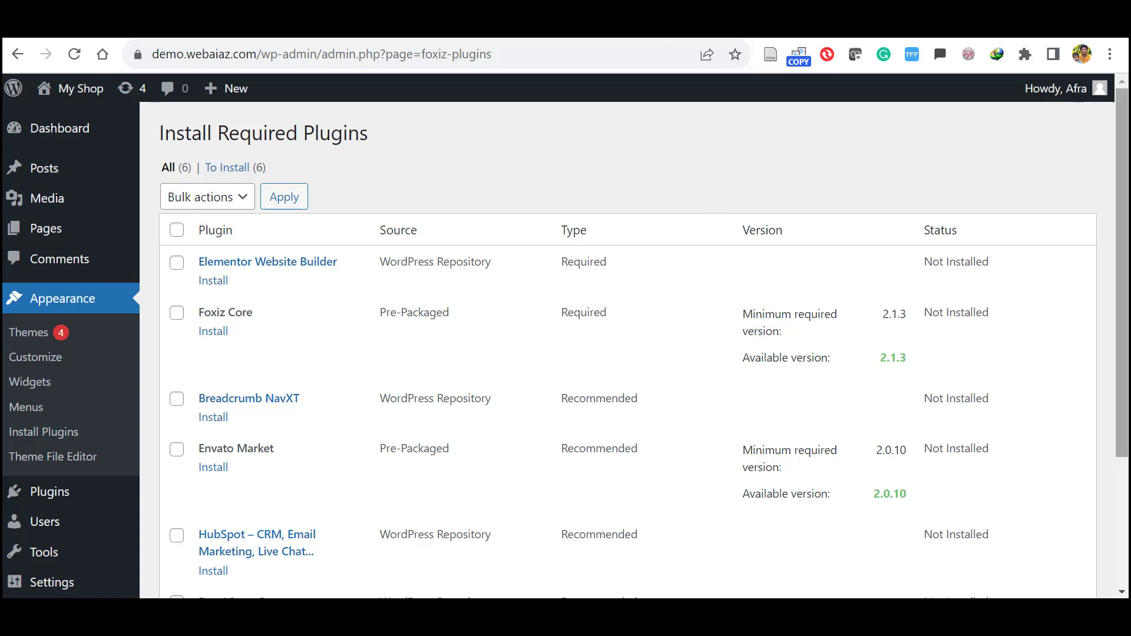
Select all six Foxiz plugins and bulk-install them, including Breadcrumb NavXT, Envato Market and HubSpot.
scroll(1122, 235, "down", 3)
scroll(642, 360, "up", 3)
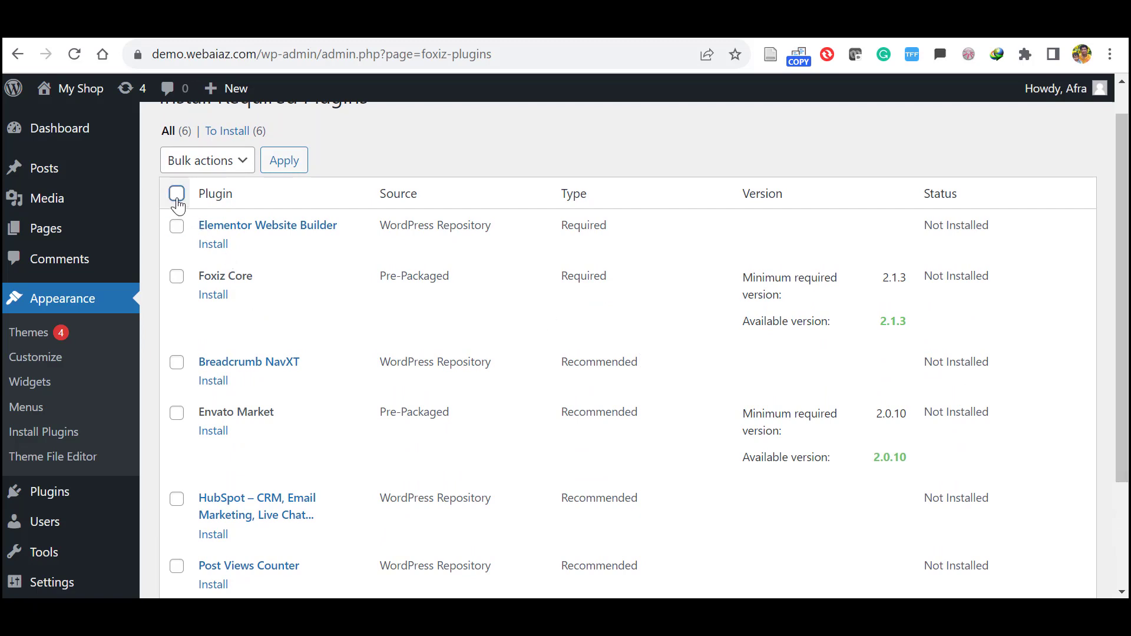
left_click(177, 194)
left_click(177, 161)
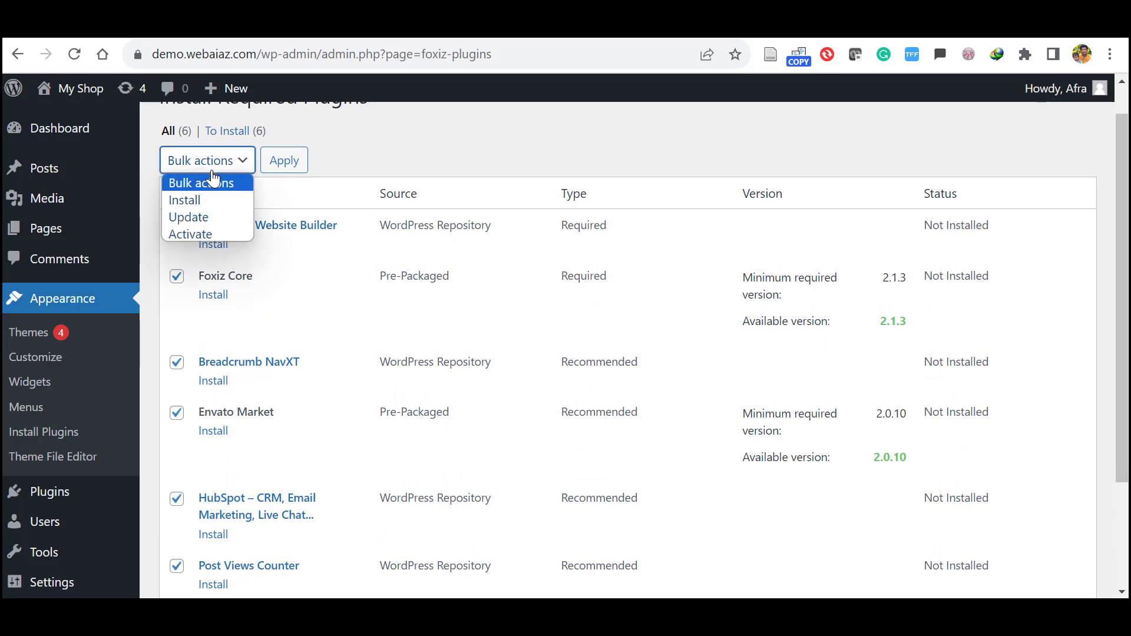
left_click(180, 200)
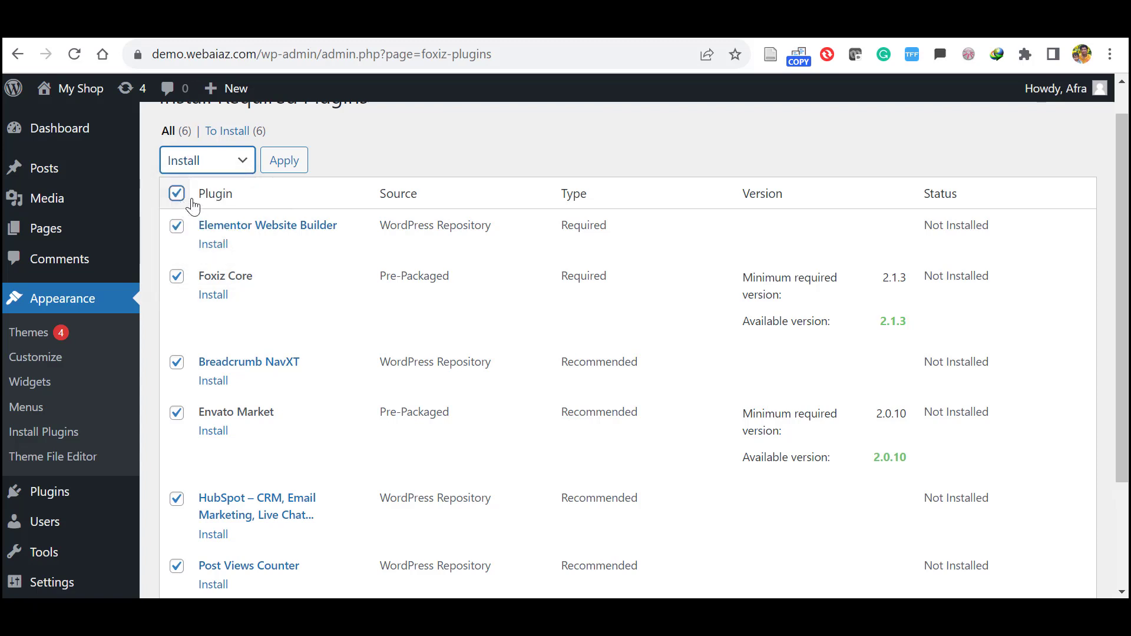
left_click(286, 162)
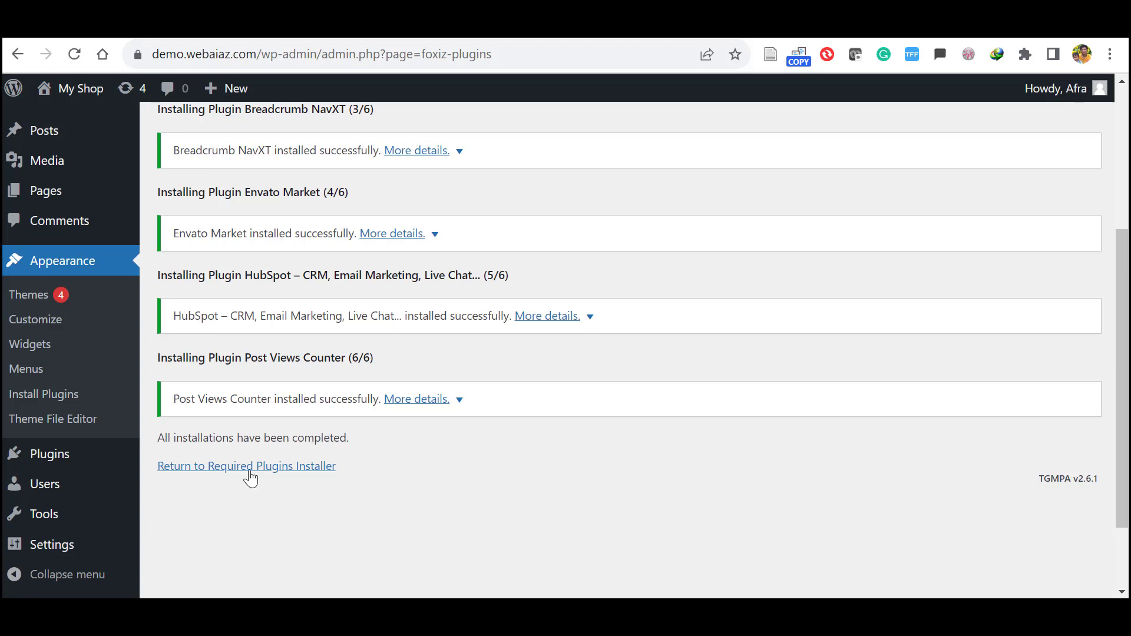
Back in the Required Plugins Installer, bulk-activate all six plugins including Elementor and Foxiz Core.
left_click(197, 469)
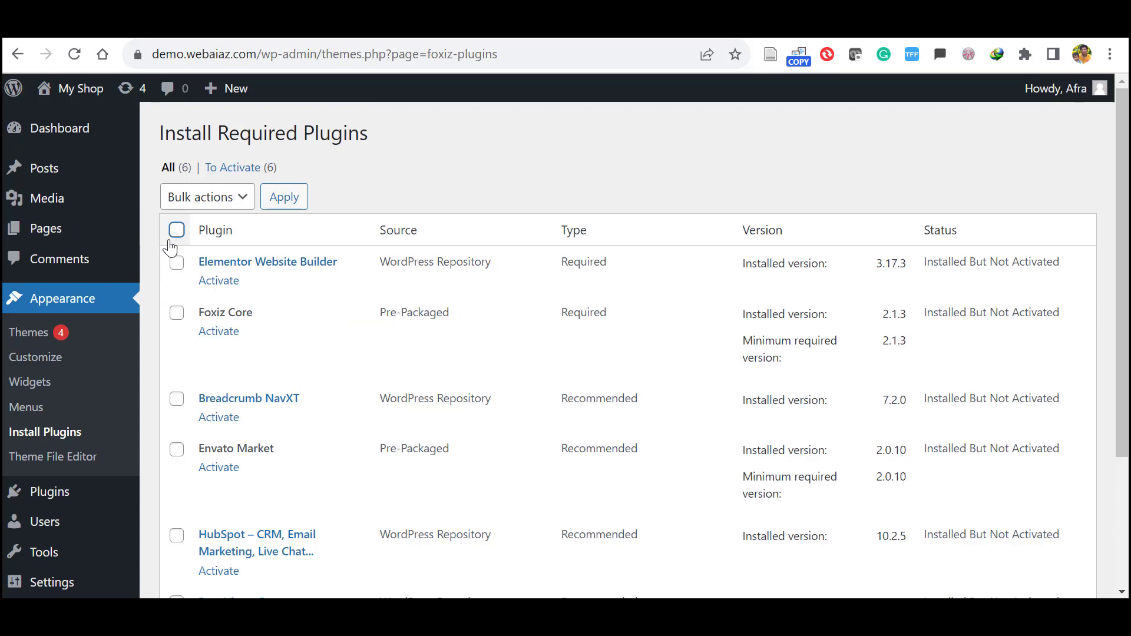
left_click(178, 231)
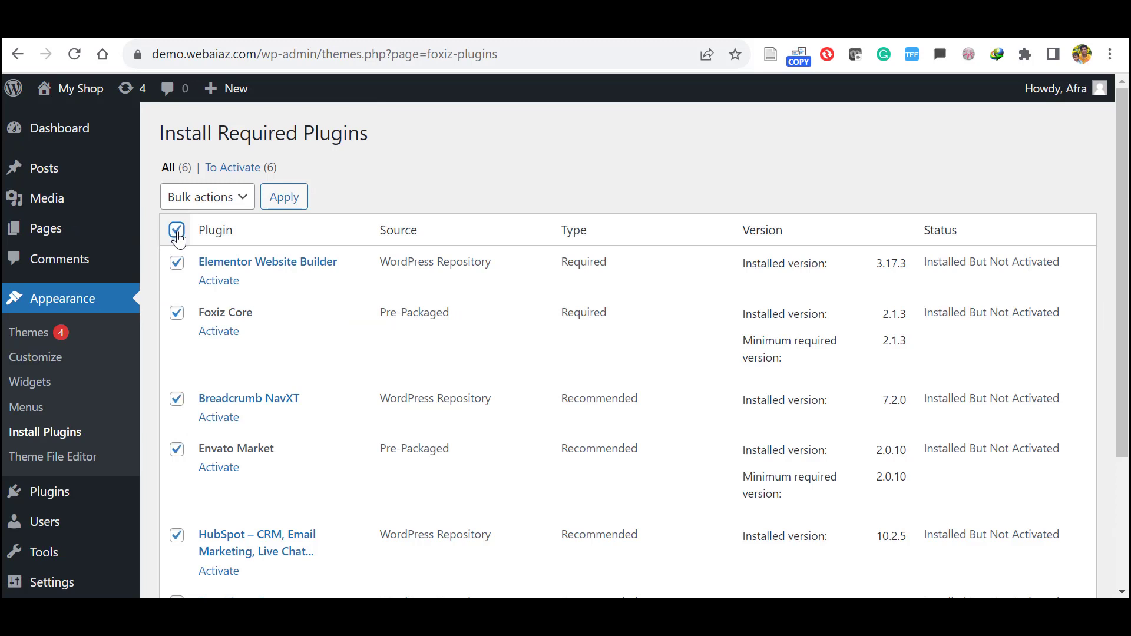
left_click(206, 210)
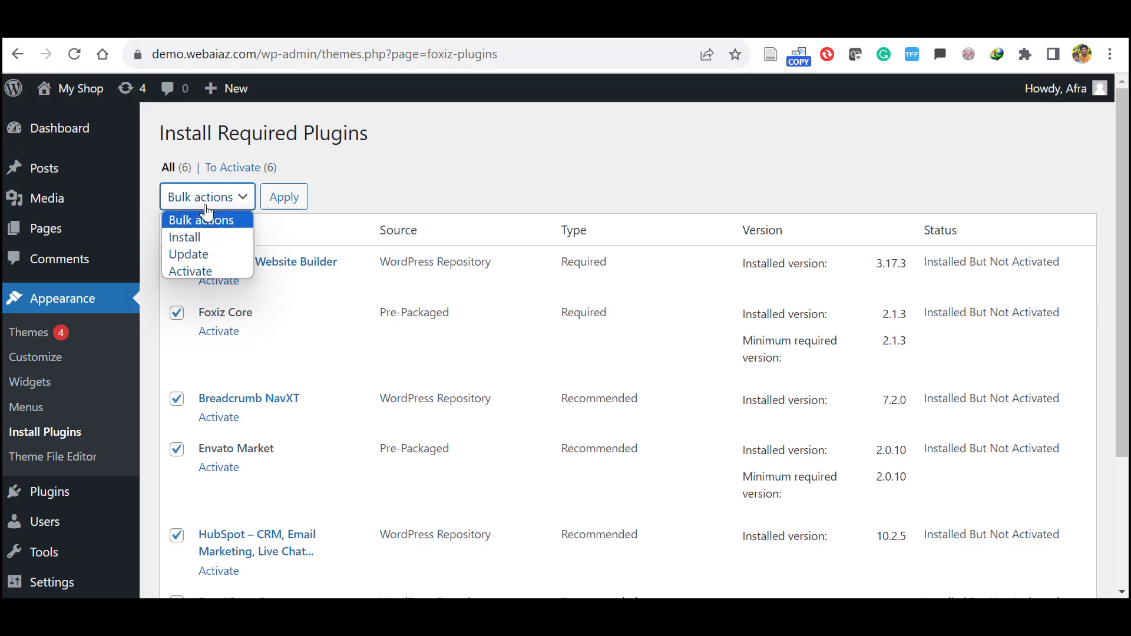
left_click(196, 268)
left_click(283, 200)
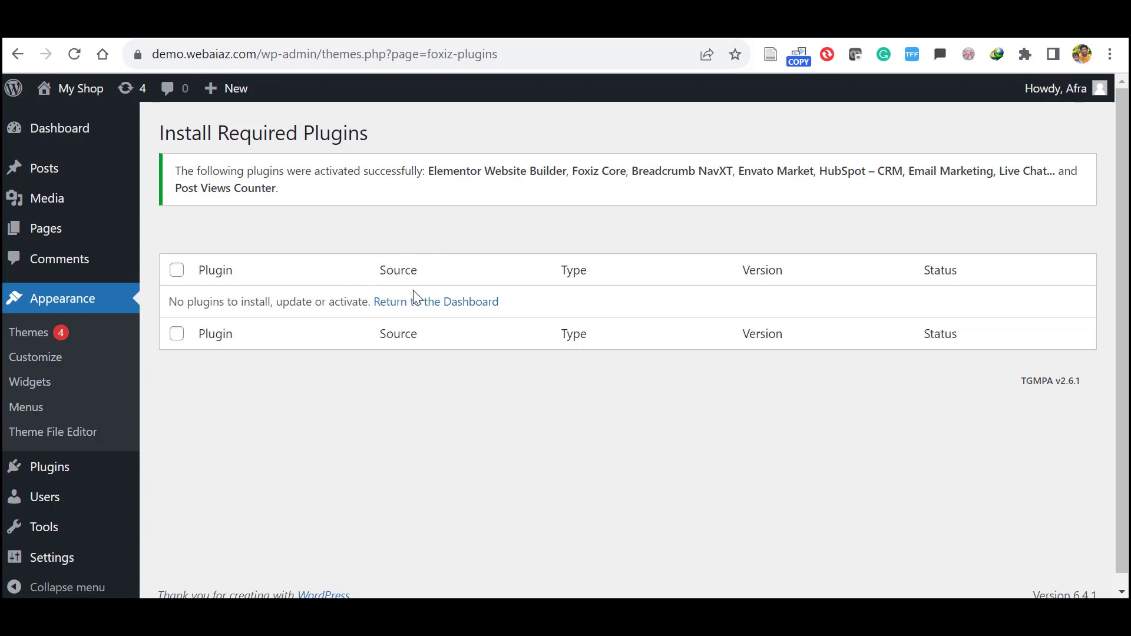
Return to the Dashboard, dismiss the Elementor onboarding, and review the 'Foxiz is Activated' Foxiz Admin page.
left_click(434, 307)
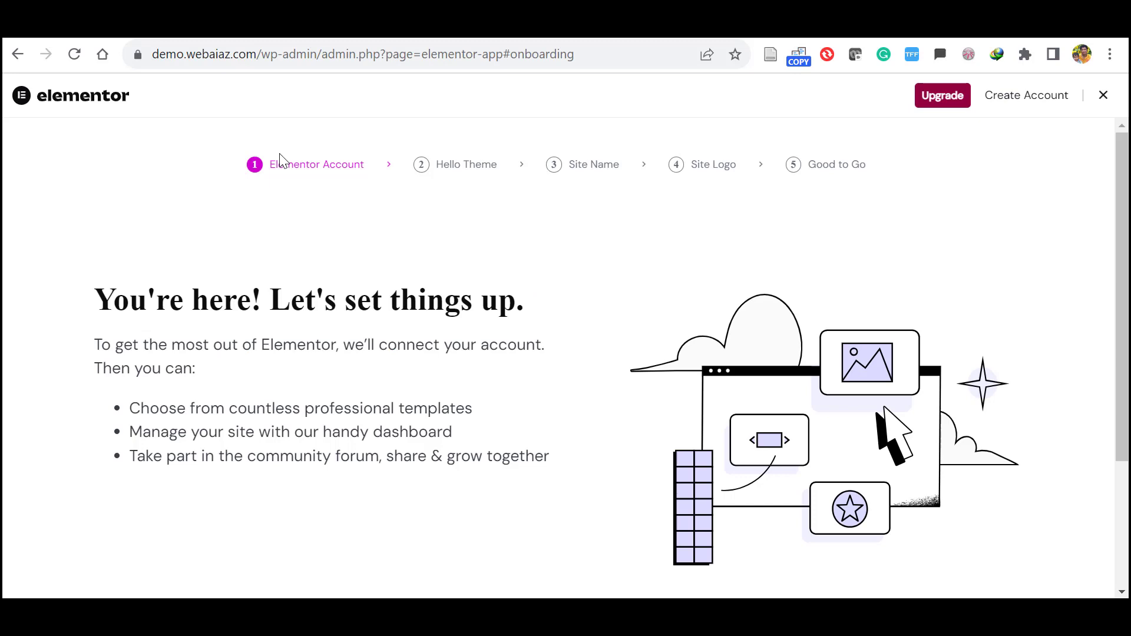
left_click(1103, 96)
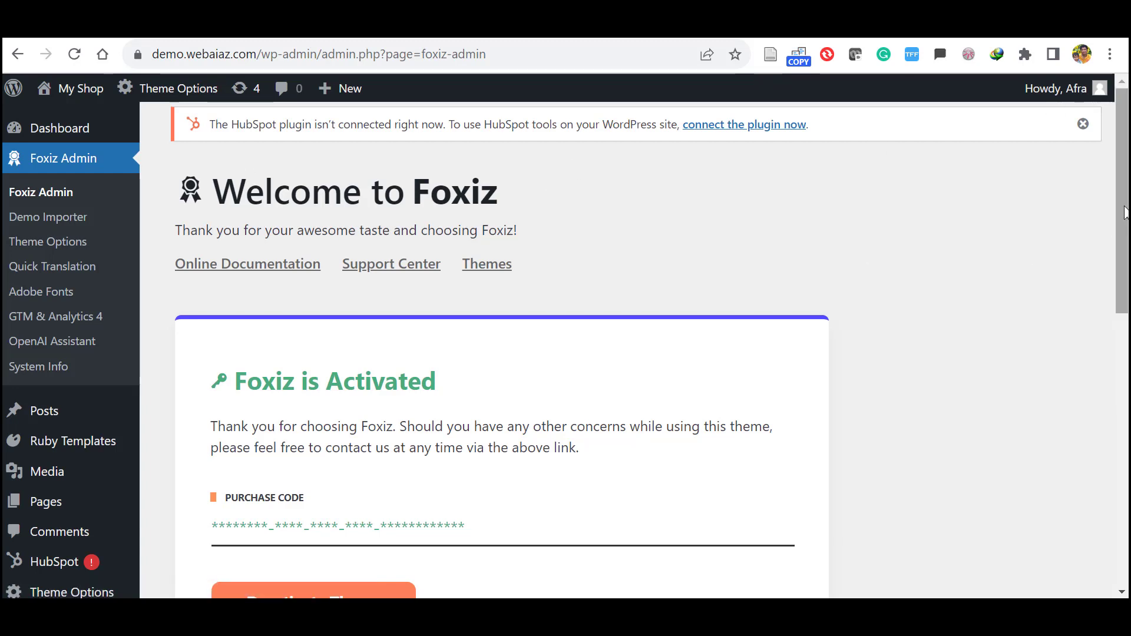
left_click_drag(1127, 212, 1127, 233)
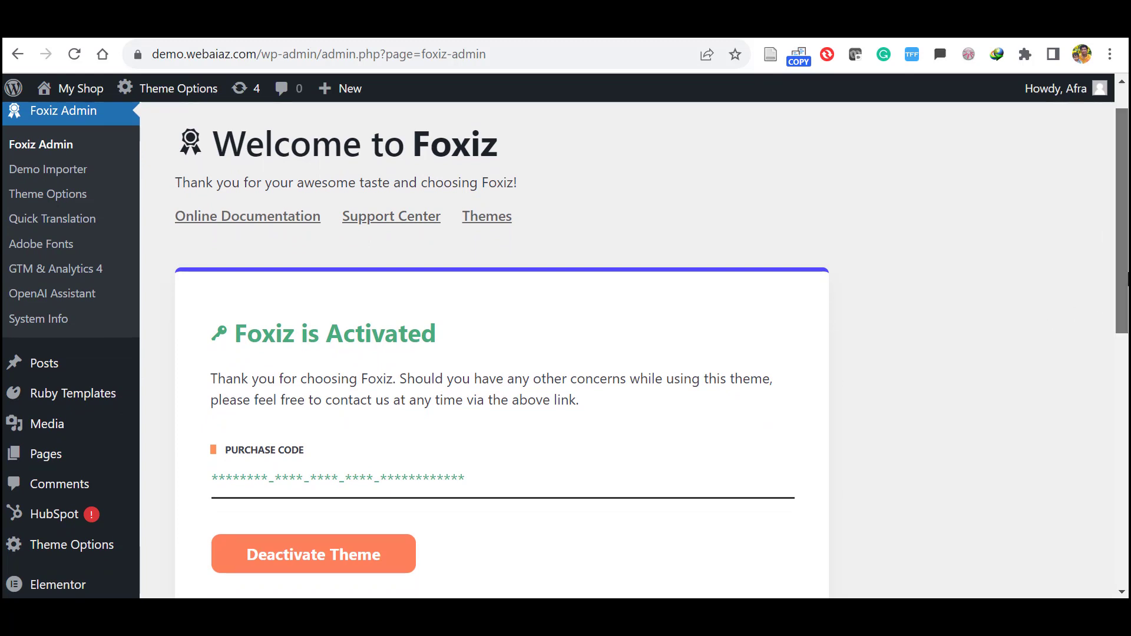
left_click_drag(1123, 236, 1123, 251)
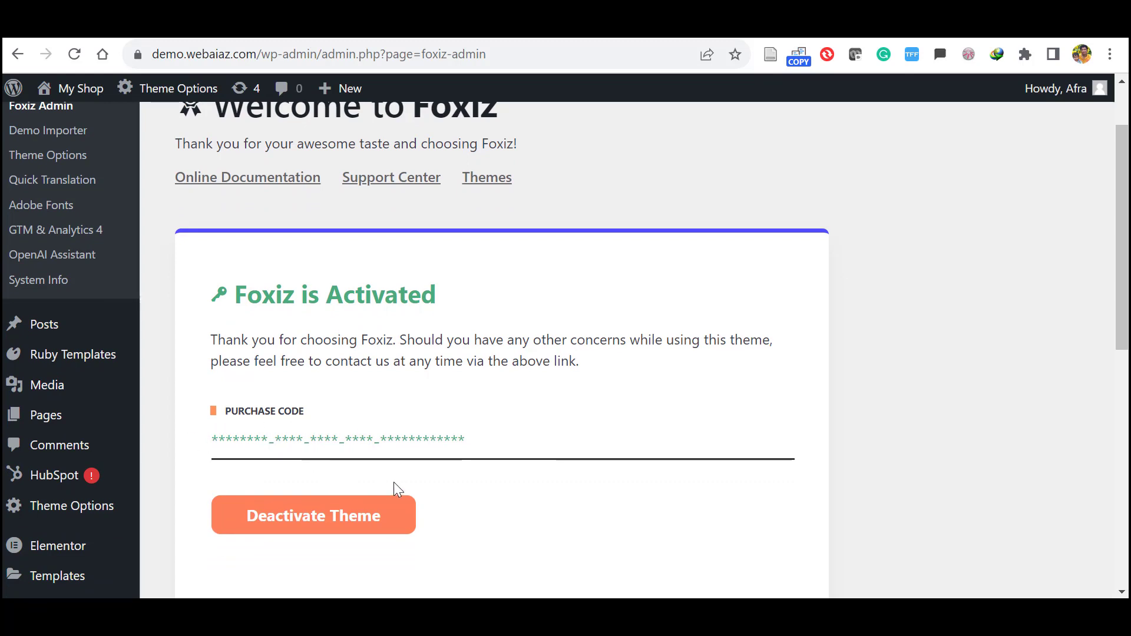
scroll(1123, 236, "up", 3)
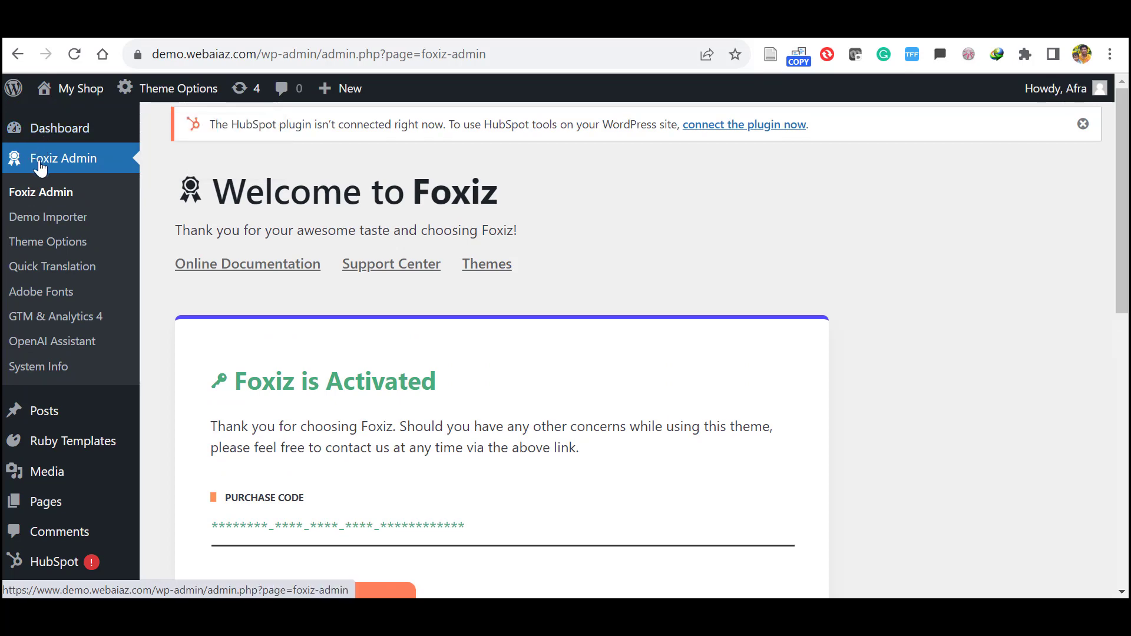
Open Foxiz Admin > Demo Importer and browse demo cards such as Default, Fashion and Technology.
left_click(35, 225)
scroll(566, 353, "down", 5)
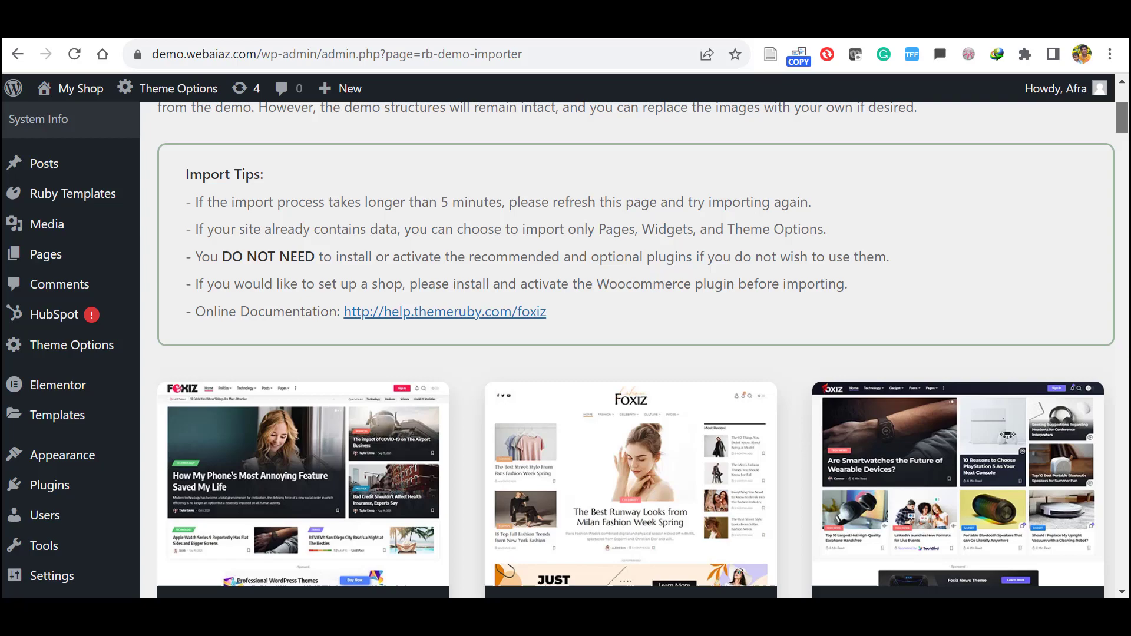
scroll(565, 354, "down", 10)
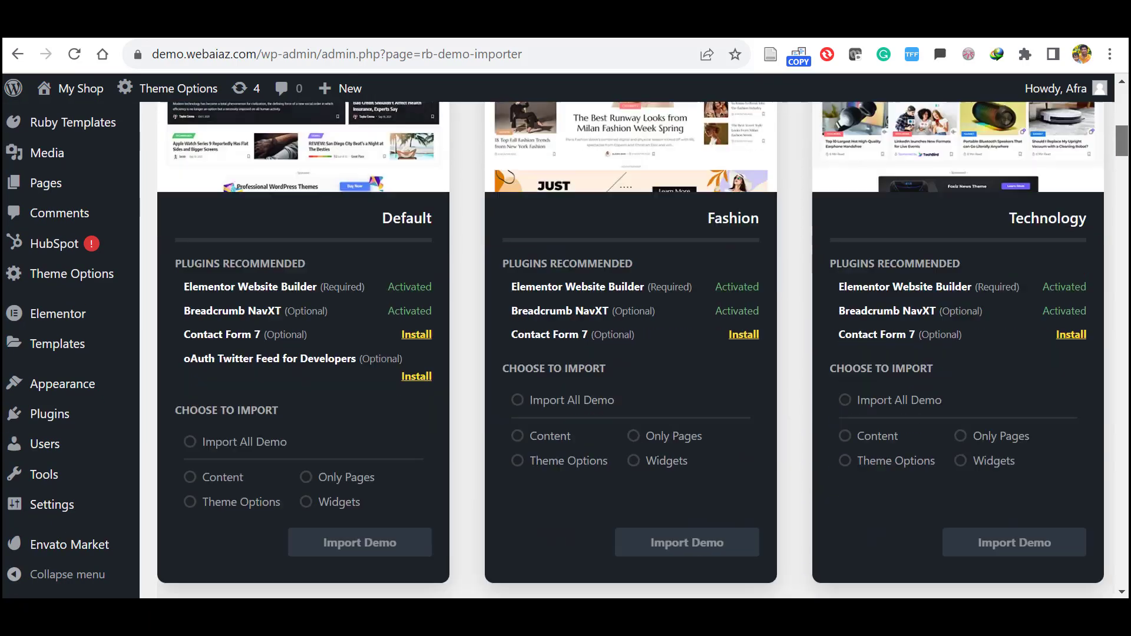
scroll(566, 354, "down", 12)
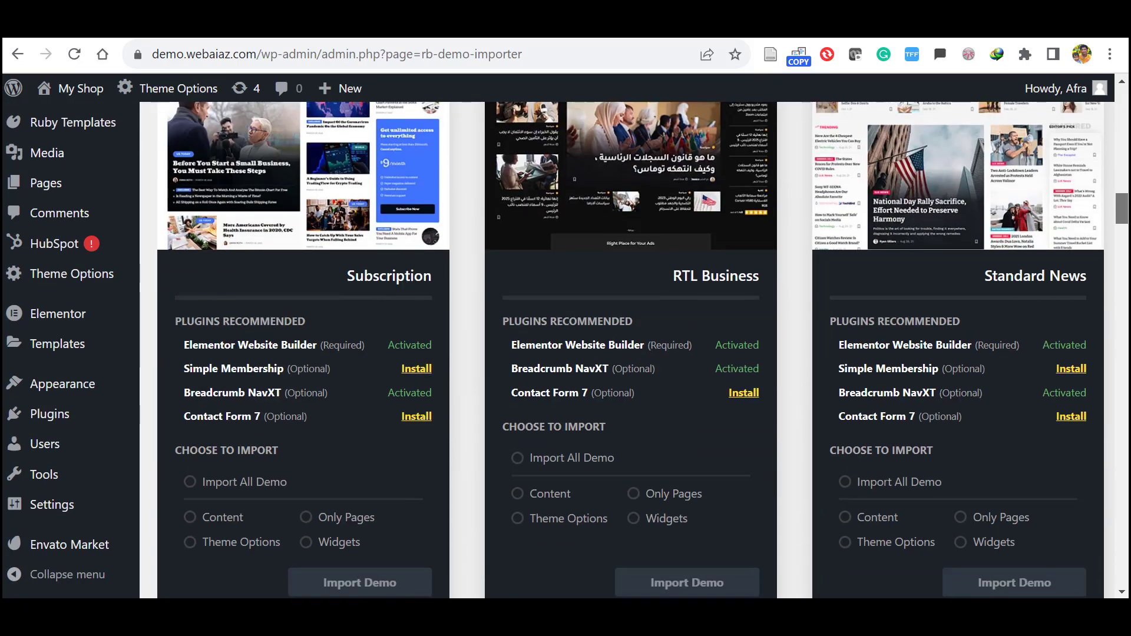
scroll(565, 354, "up", 14)
scroll(630, 350, "up", 6)
scroll(630, 350, "down", 10)
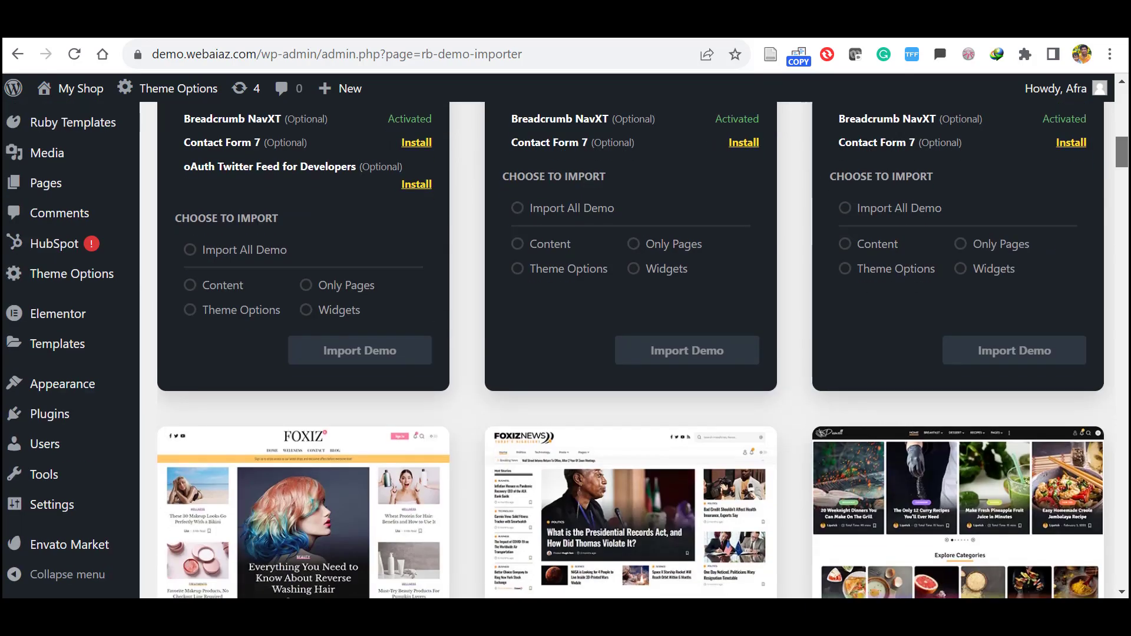
scroll(630, 350, "up", 12)
scroll(630, 350, "down", 3)
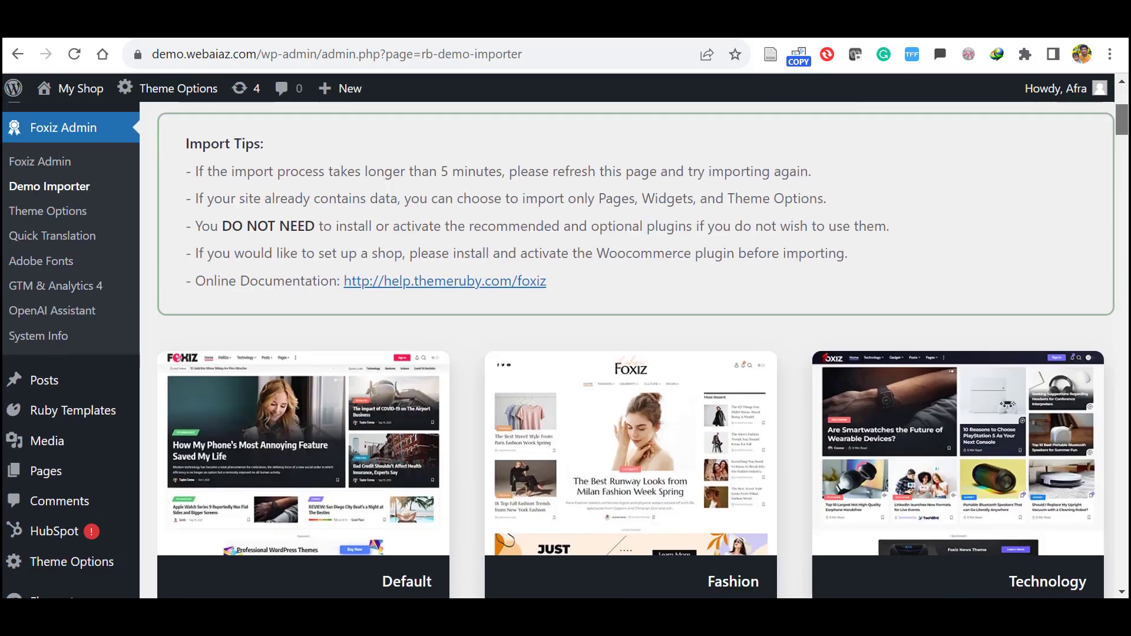
scroll(559, 152, "down", 2)
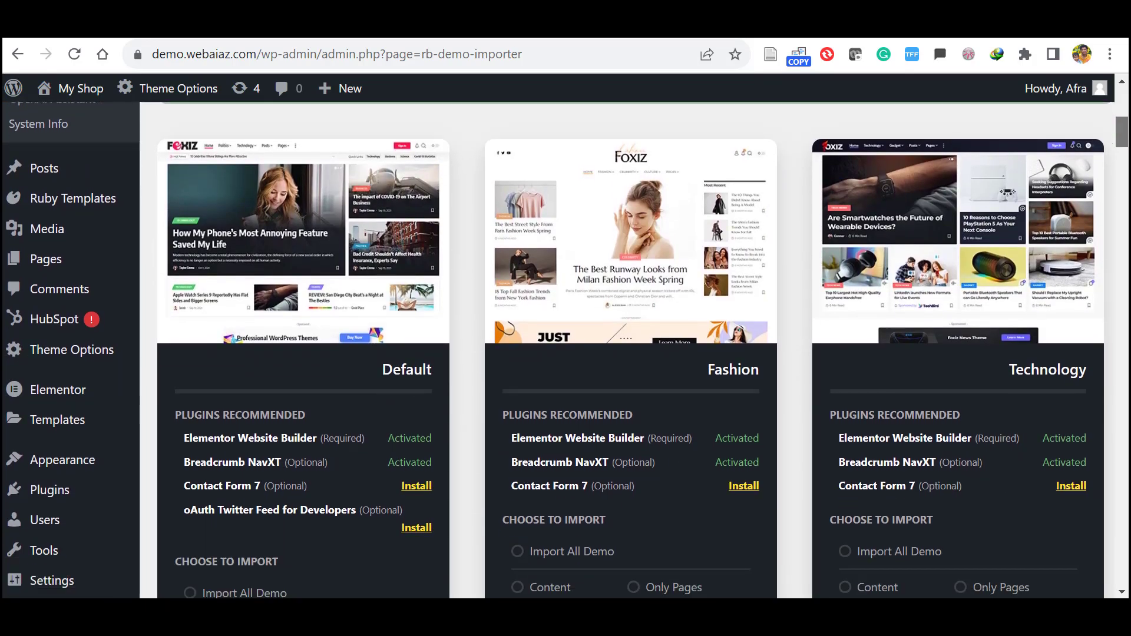
mouse_move(268, 147)
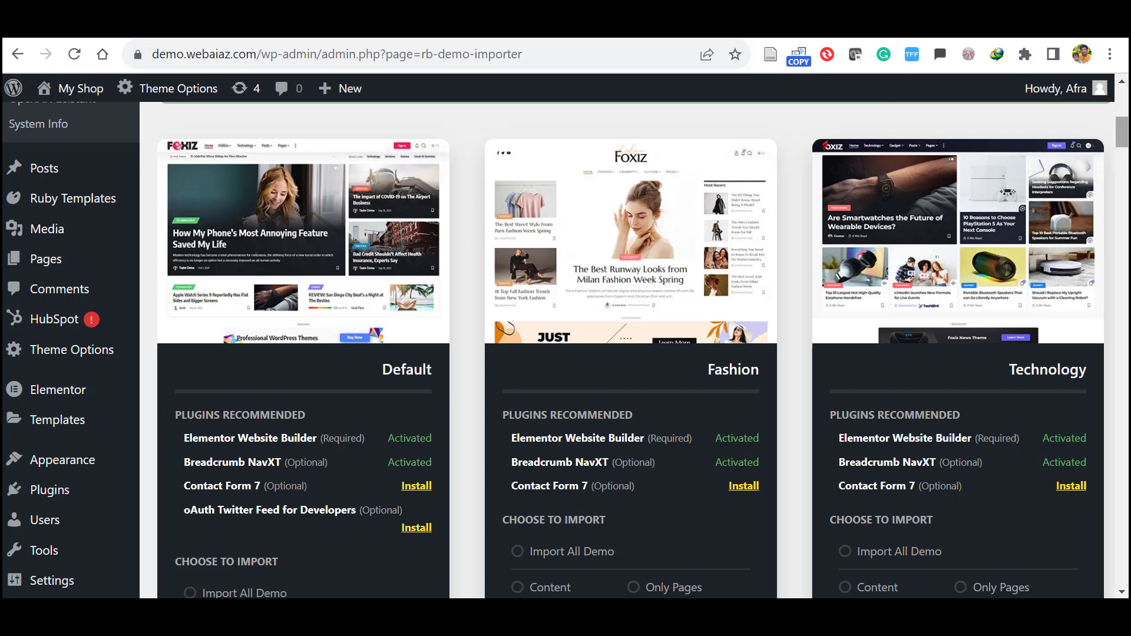
scroll(566, 348, "down", 1)
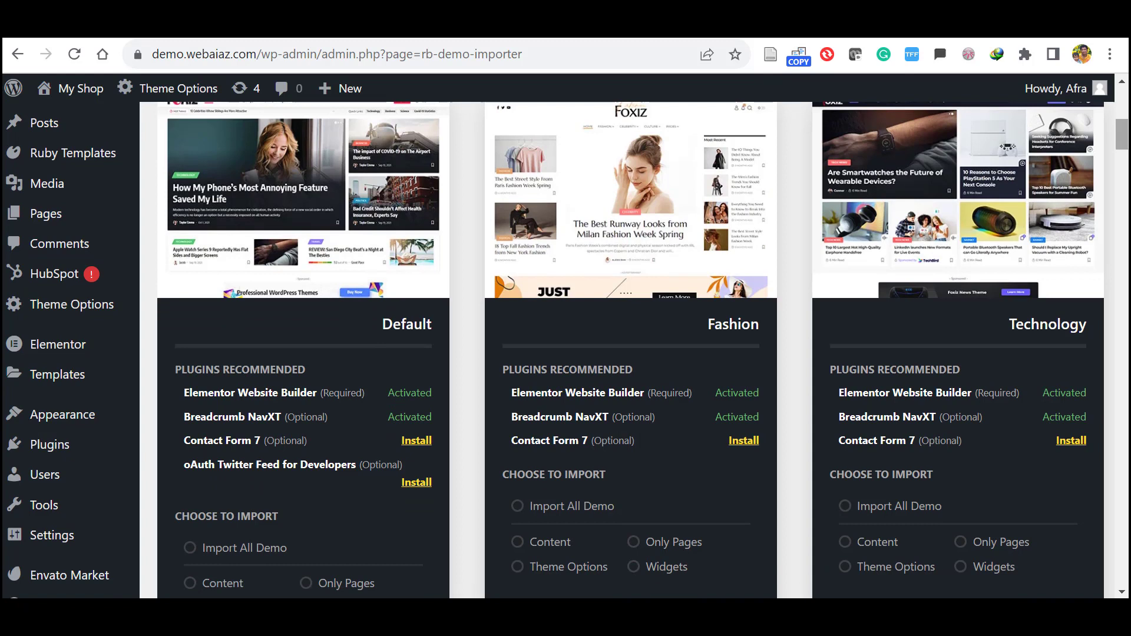
Install Contact Form 7 from the Default demo's recommended plugins until it shows Activated.
mouse_move(255, 387)
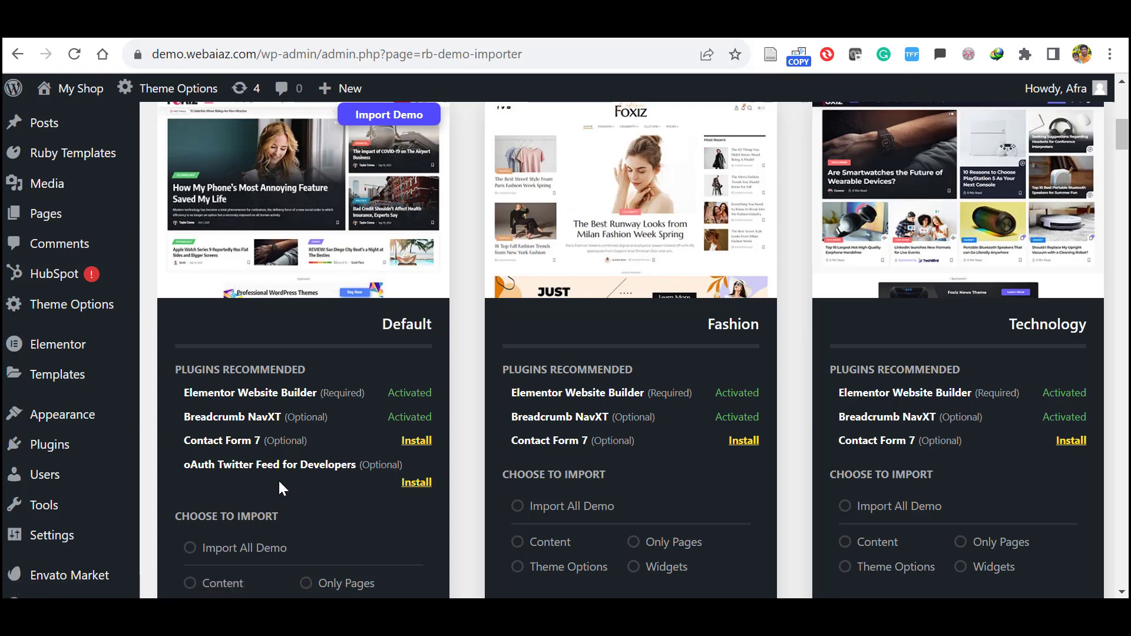
left_click(415, 442)
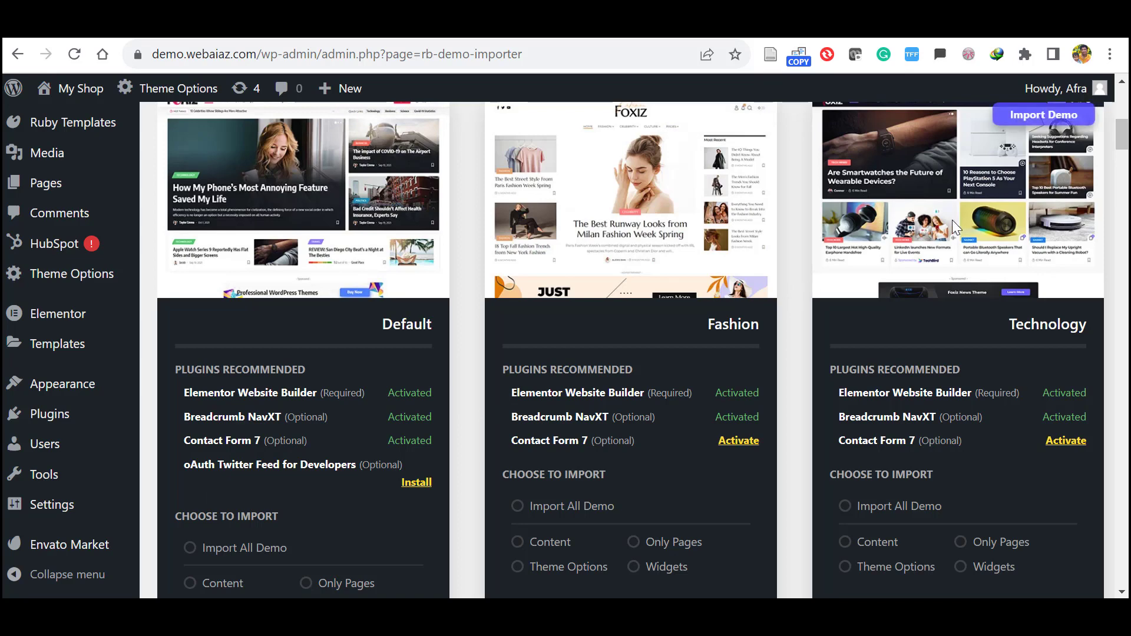
scroll(341, 368, "down", 3)
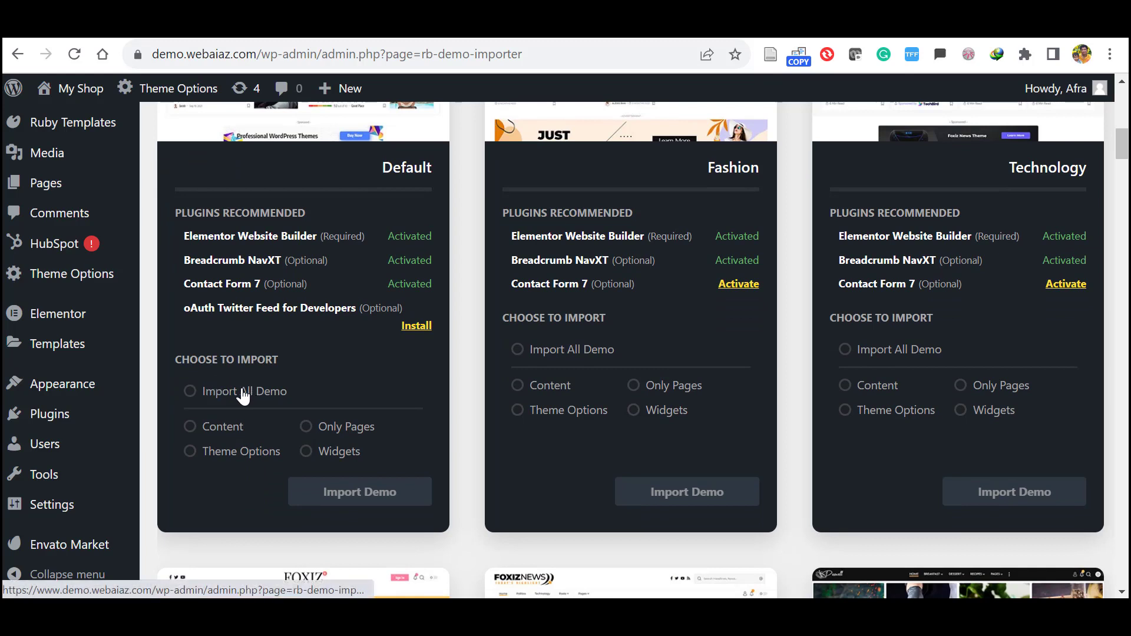
Tick Import All Demo on the Default card, start the import and confirm it.
left_click(198, 399)
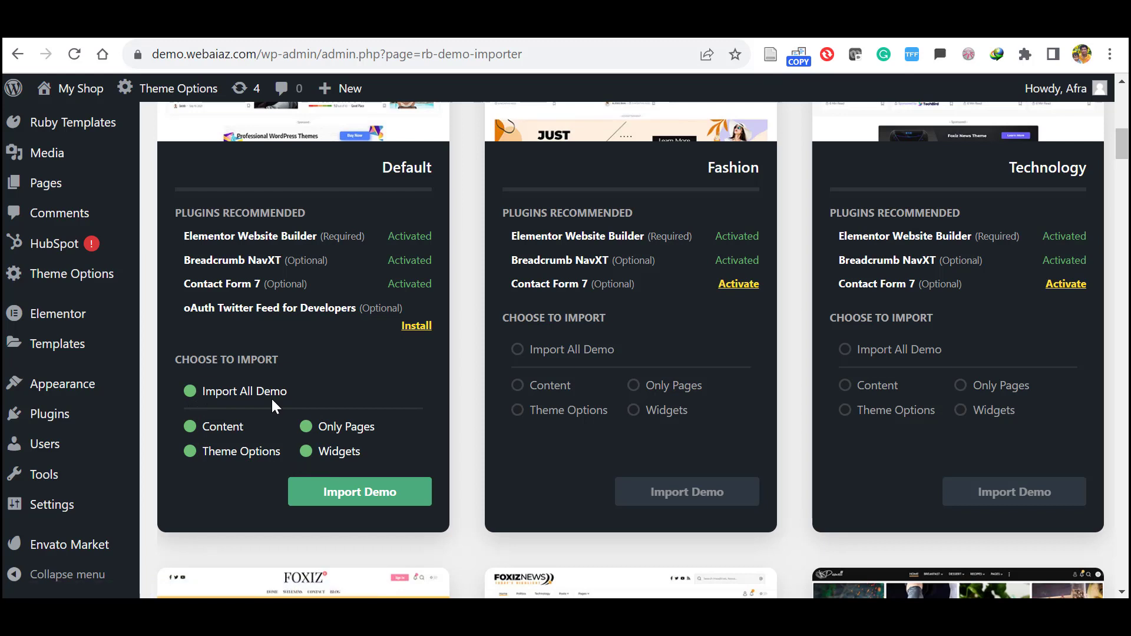
left_click(353, 496)
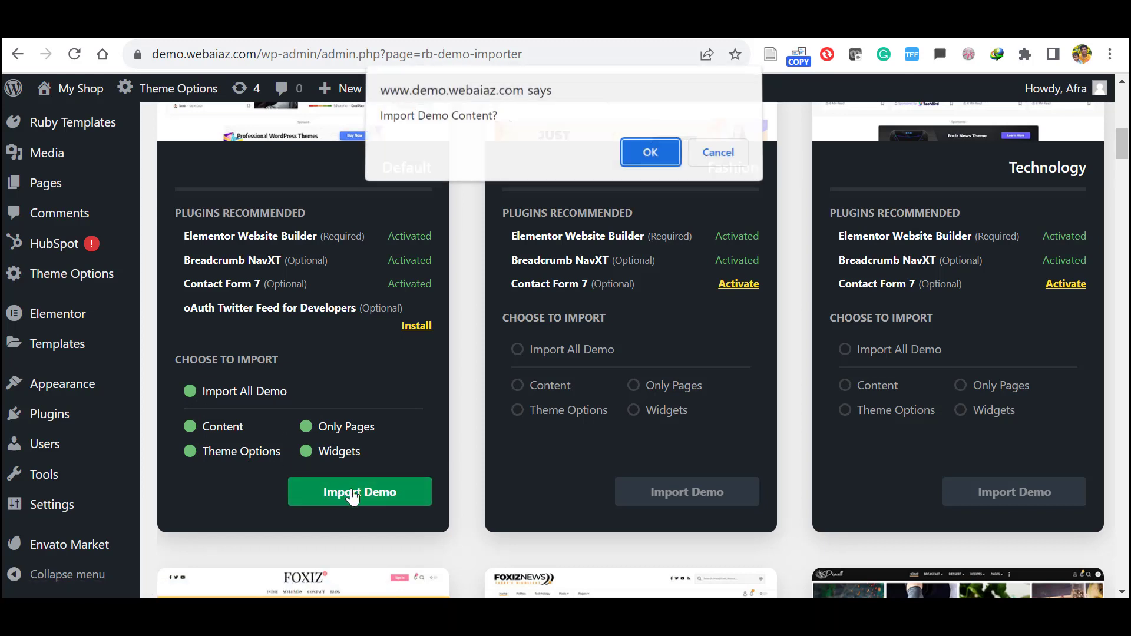
left_click(636, 161)
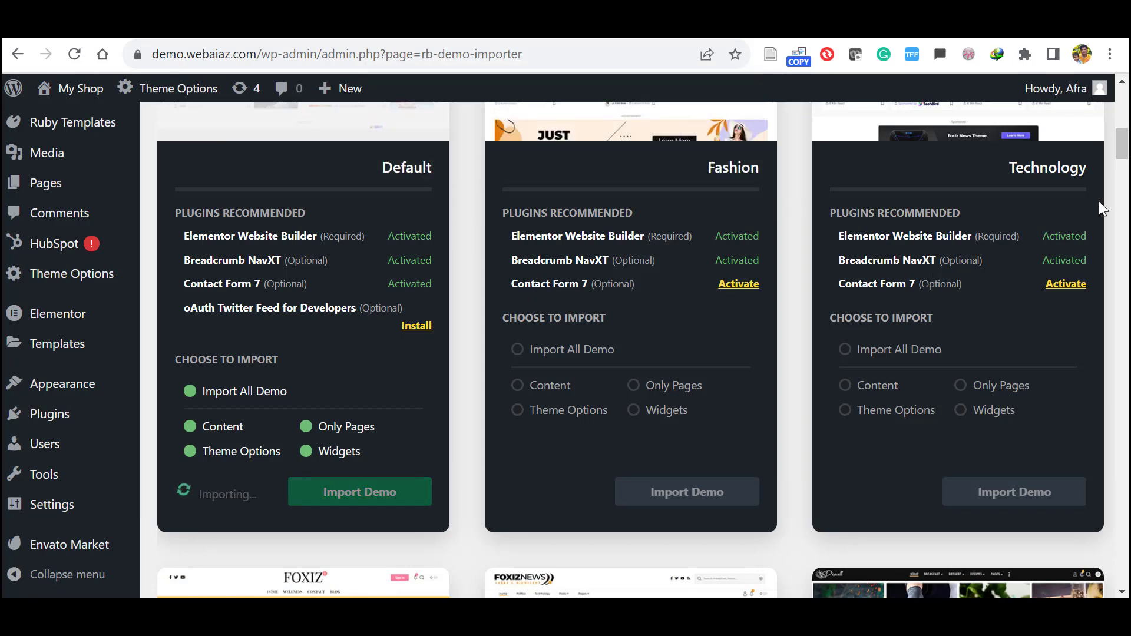
Scroll around the importer page while the Default demo import climbs to 99%.
scroll(1099, 201, "up", 1)
scroll(1127, 154, "up", 2)
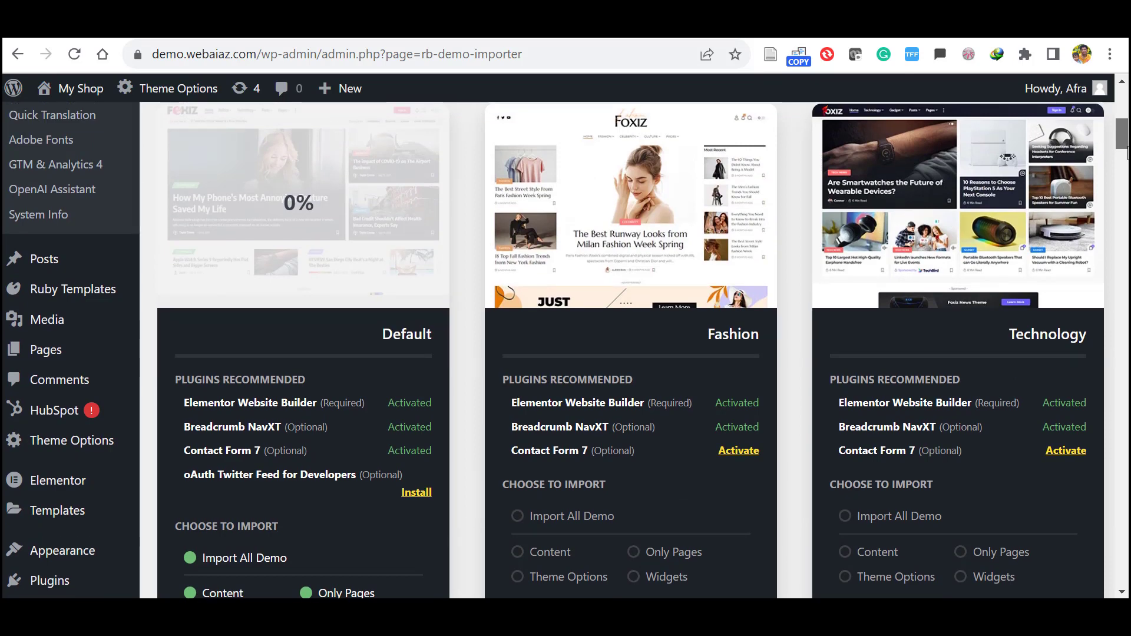
scroll(1128, 154, "down", 2)
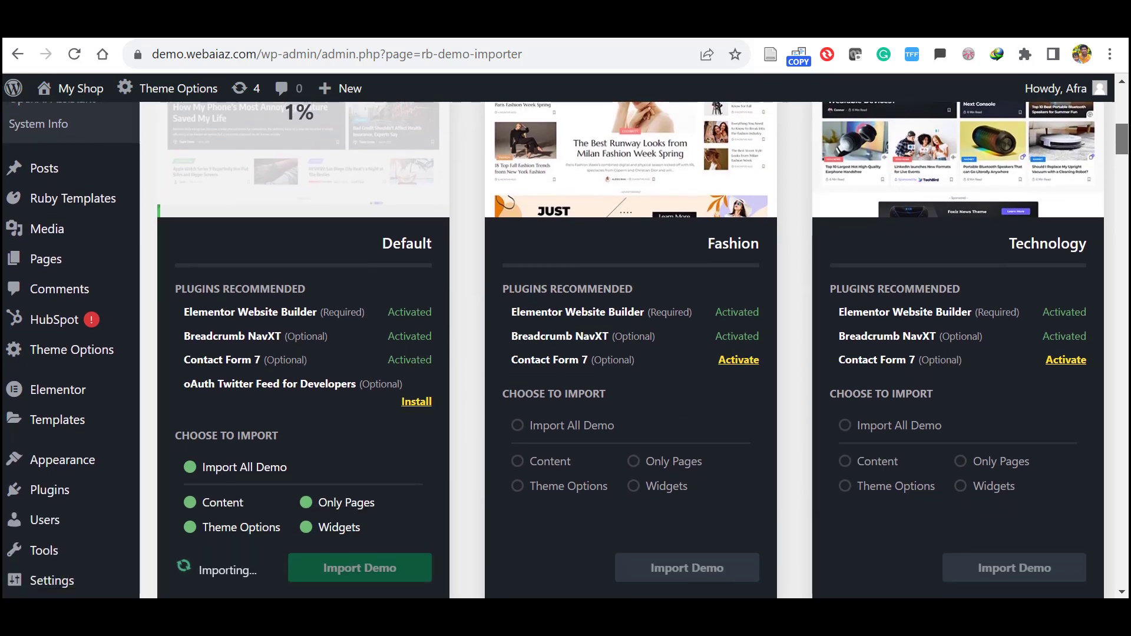
scroll(680, 171, "up", 1)
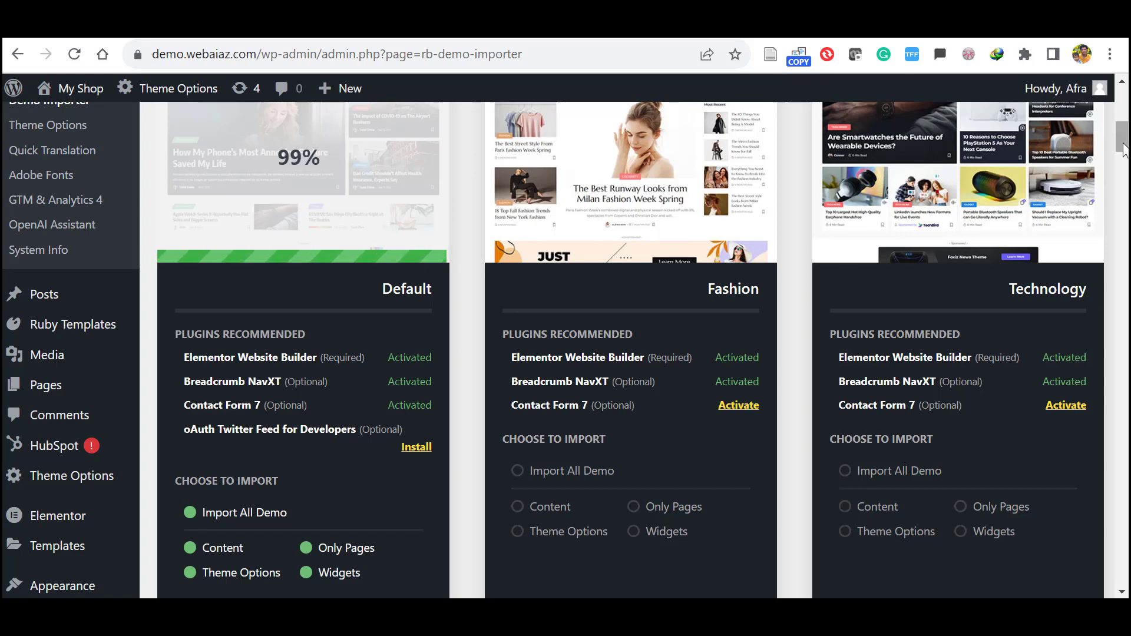
Reload the importer and re-import the Default demo with Import All Demo checked until complete.
left_click(76, 59)
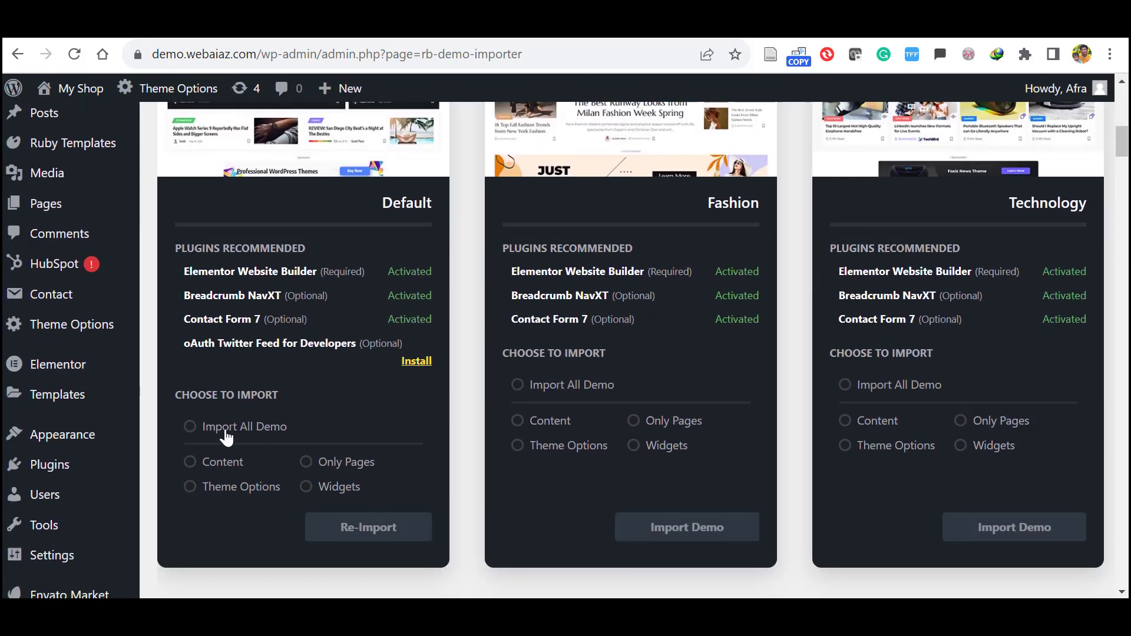
left_click(192, 429)
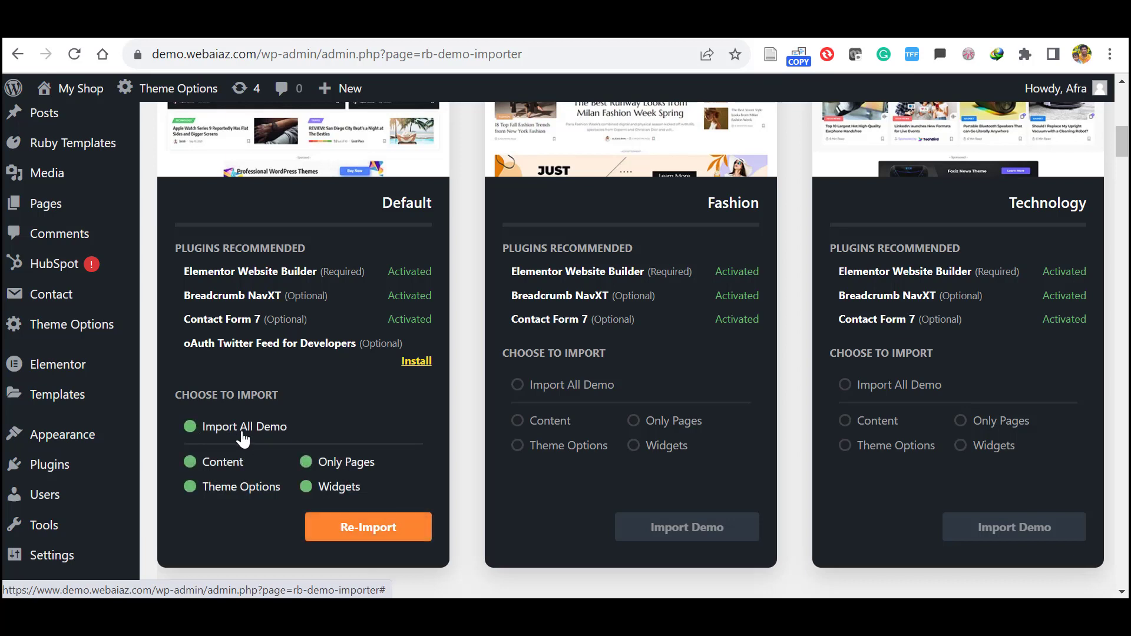
left_click(352, 538)
left_click(631, 169)
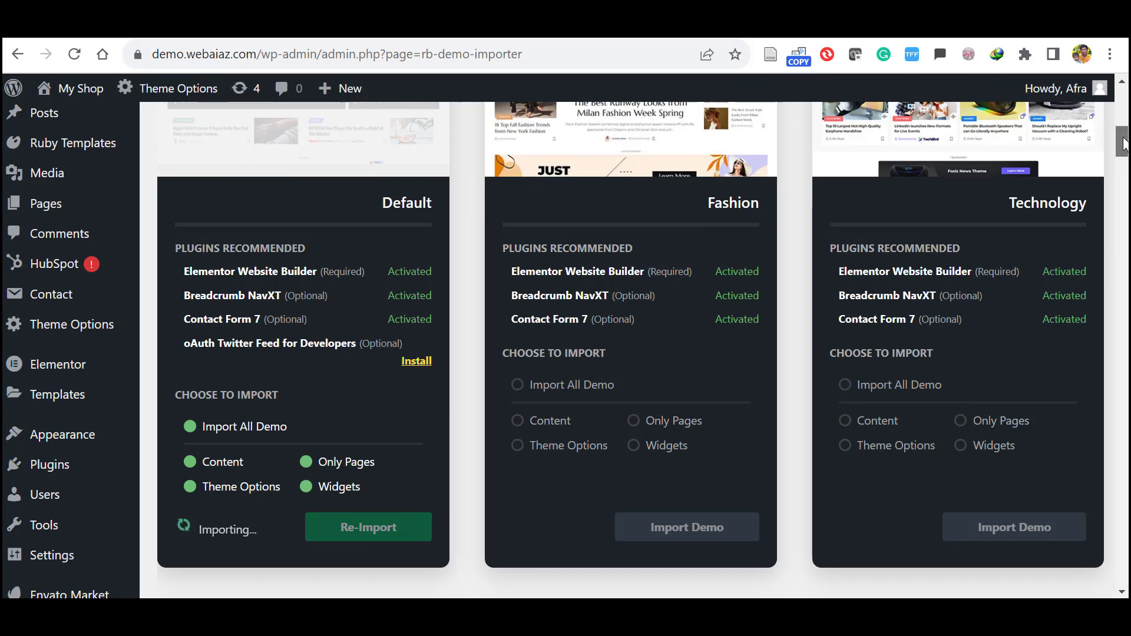
scroll(1125, 145, "up", 1)
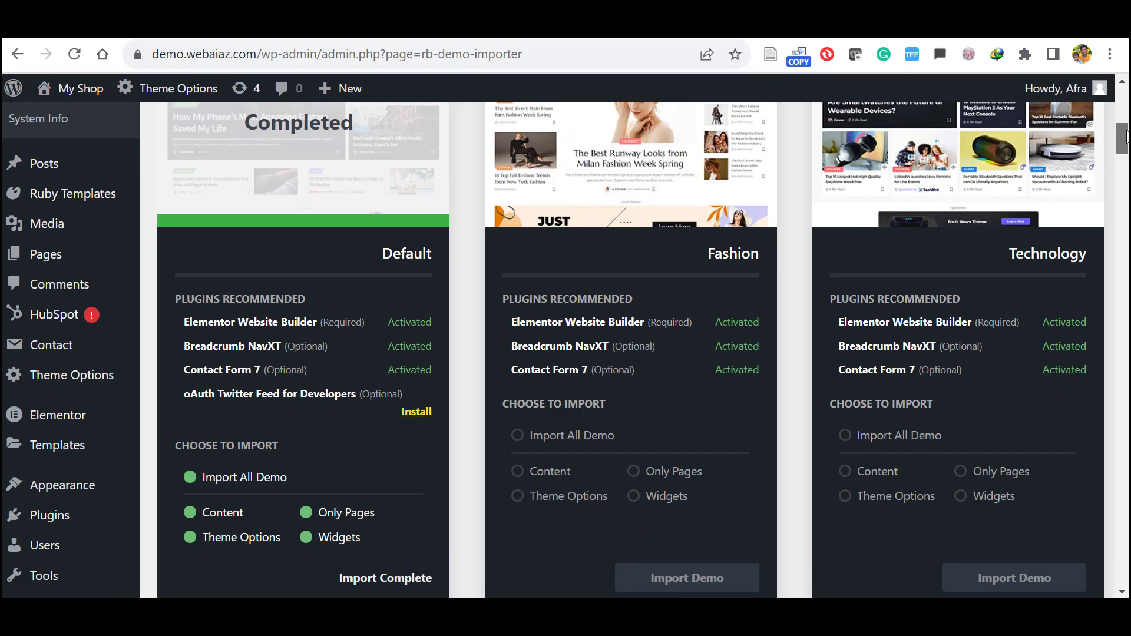
scroll(224, 200, "up", 1)
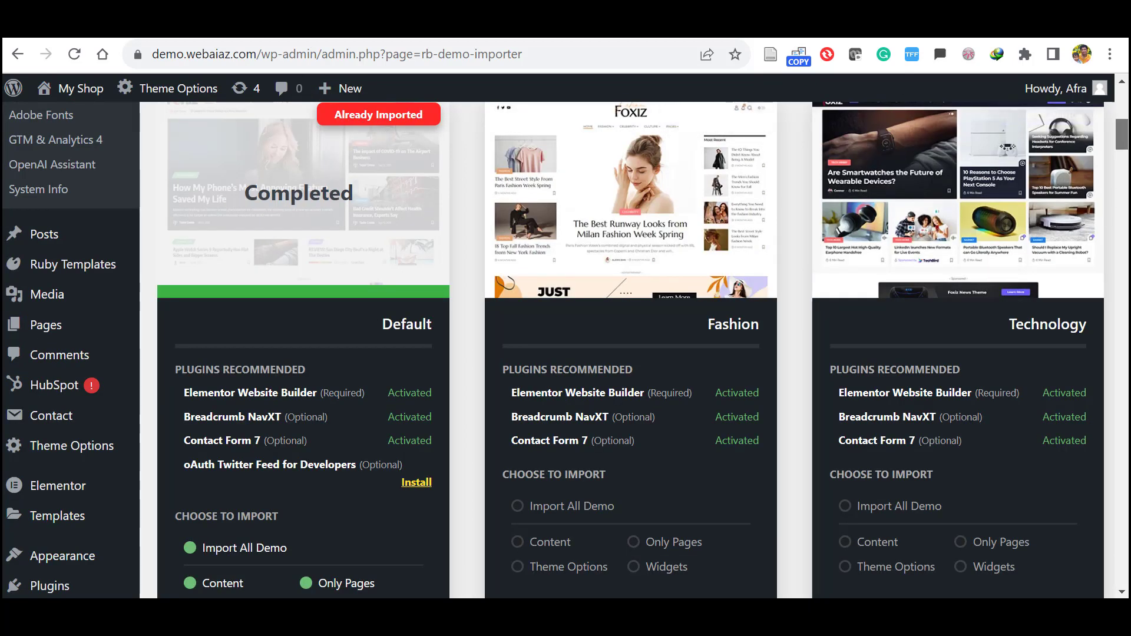
scroll(635, 350, "down", 2)
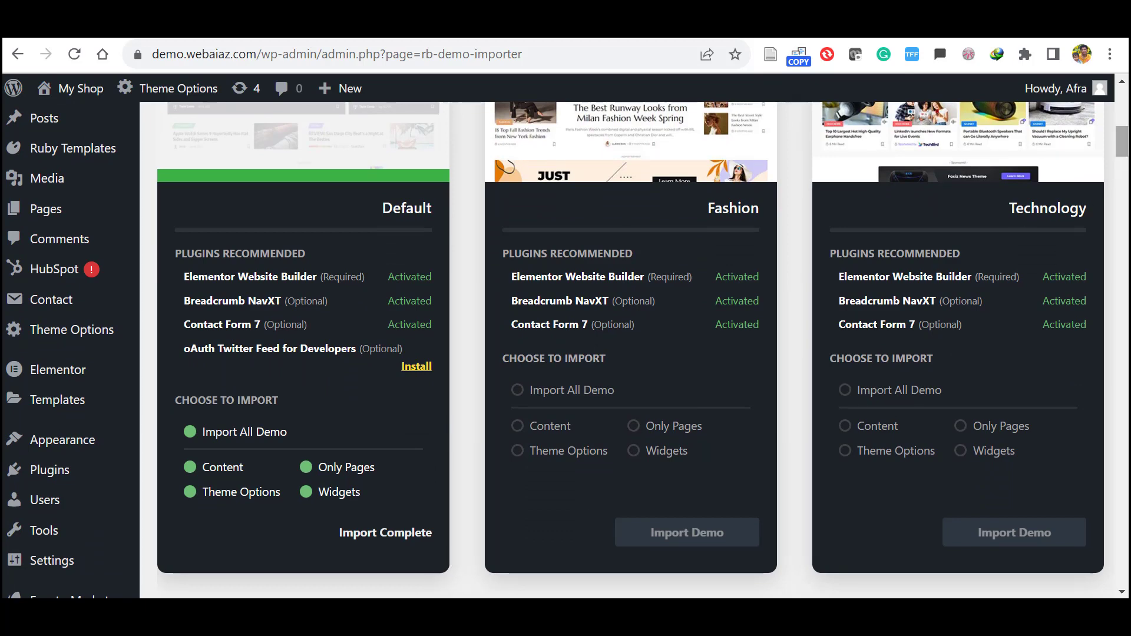
scroll(634, 350, "up", 3)
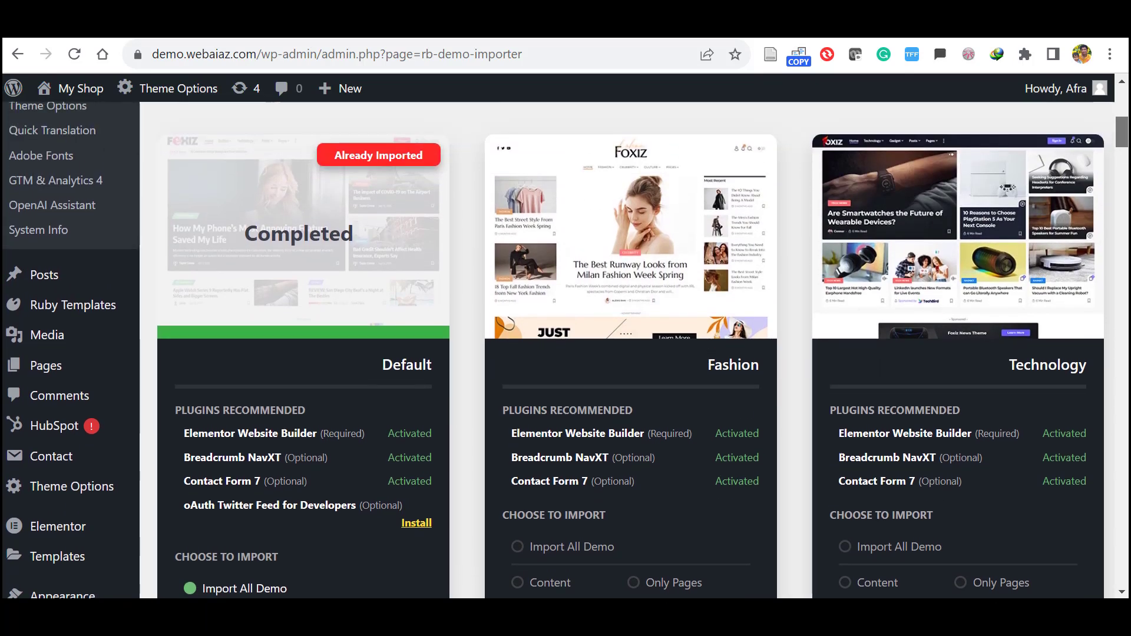
scroll(566, 350, "down", 1)
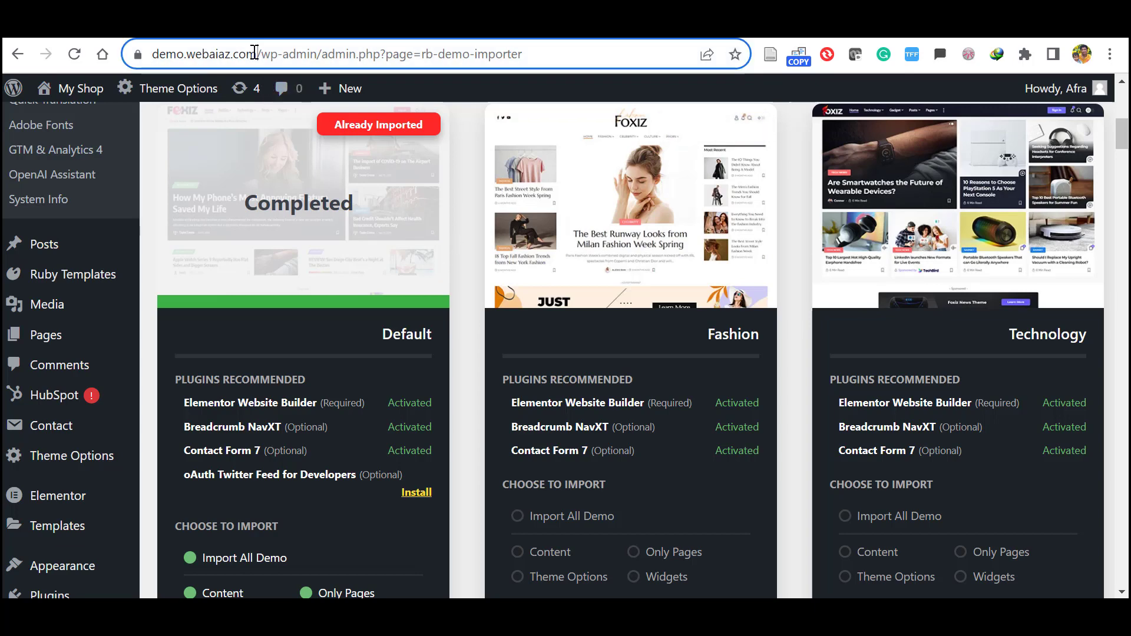
Open demo.webaiaz.com and scroll through the homepage's news posts, Politics section and sponsored banner.
left_click_drag(254, 54, 152, 53)
key("Return")
scroll(566, 350, "down", 15)
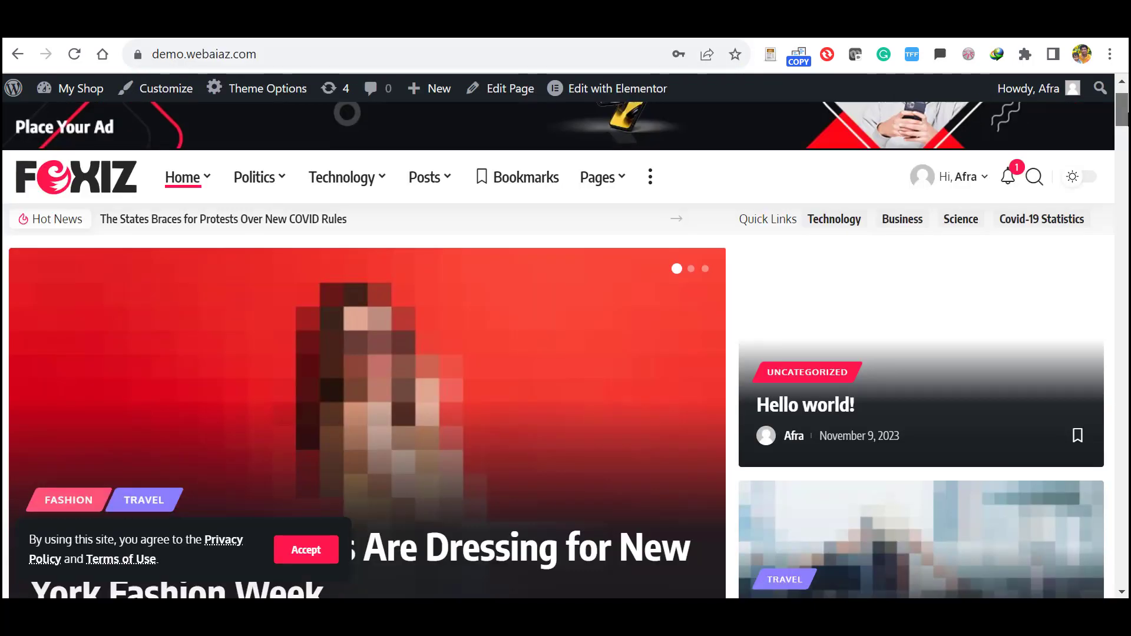
scroll(731, 219, "down", 6)
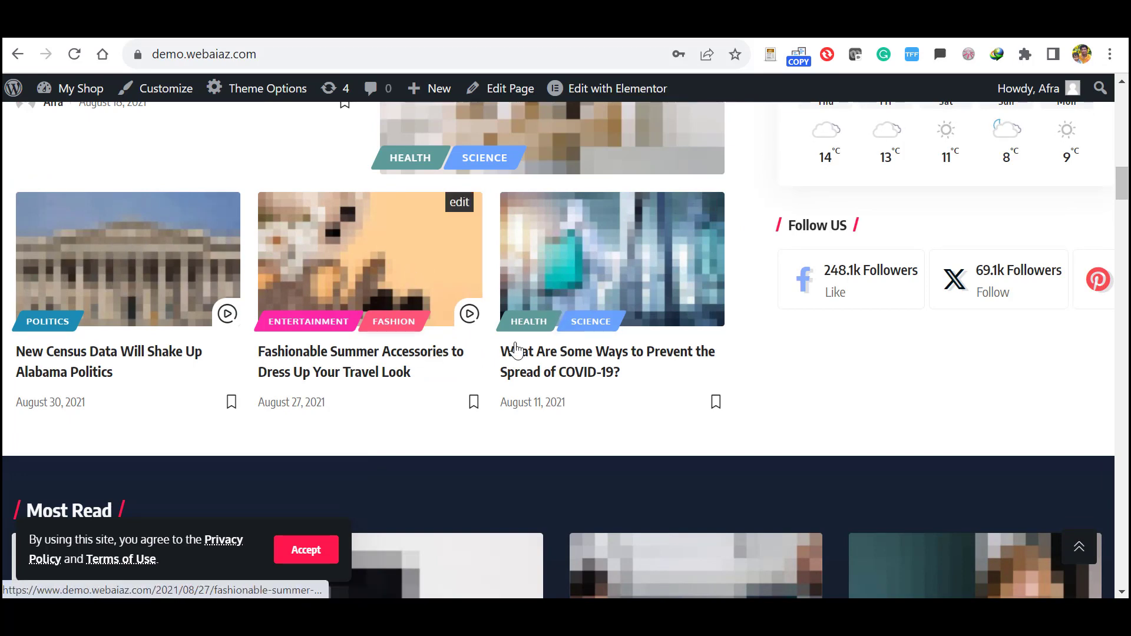
scroll(996, 230, "down", 15)
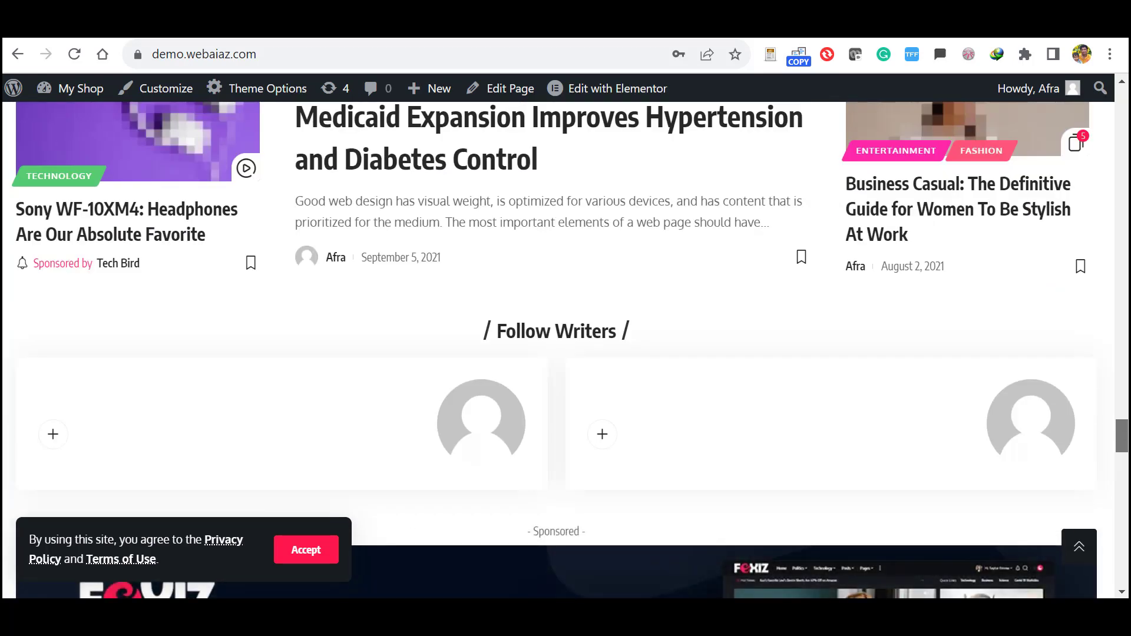
scroll(565, 348, "down", 2)
scroll(565, 348, "down", 3)
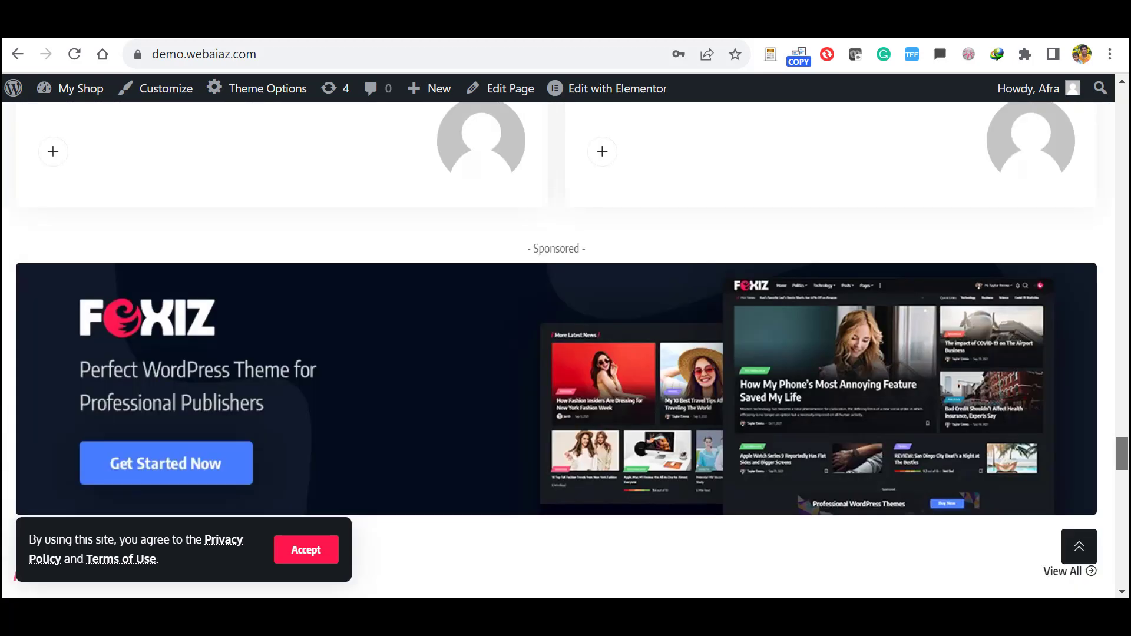